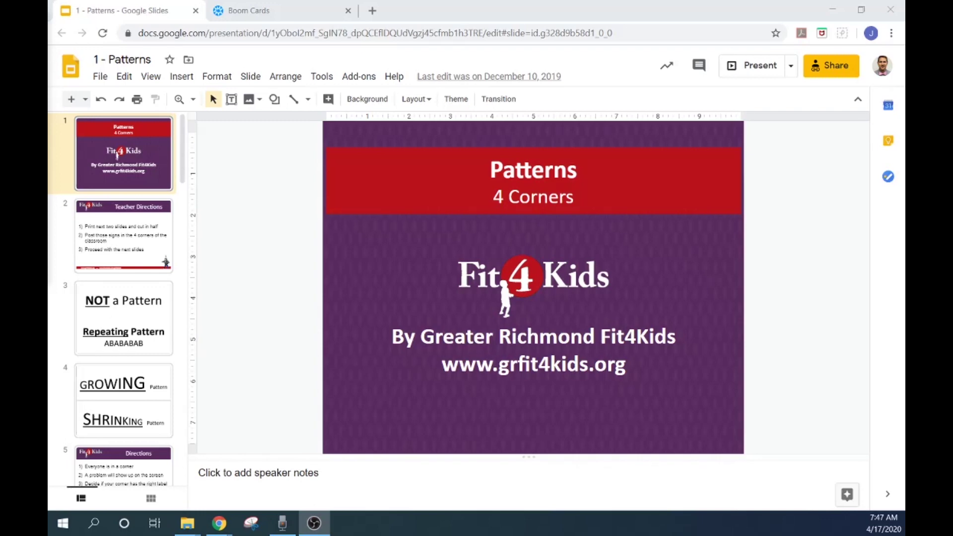
# Look over the File > Download formats for Patterns, then scroll through the slide filmstrip.
pyautogui.click(248, 11)
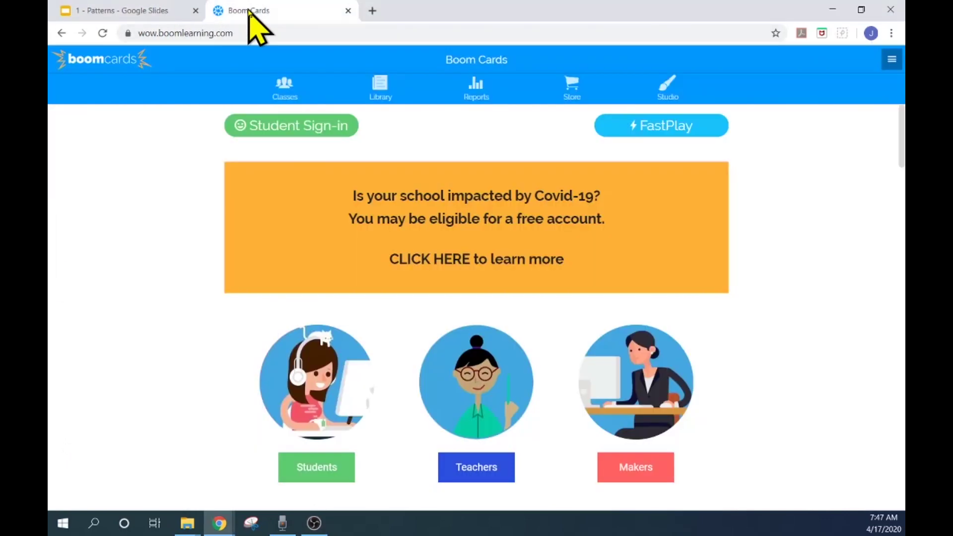
pyautogui.click(144, 11)
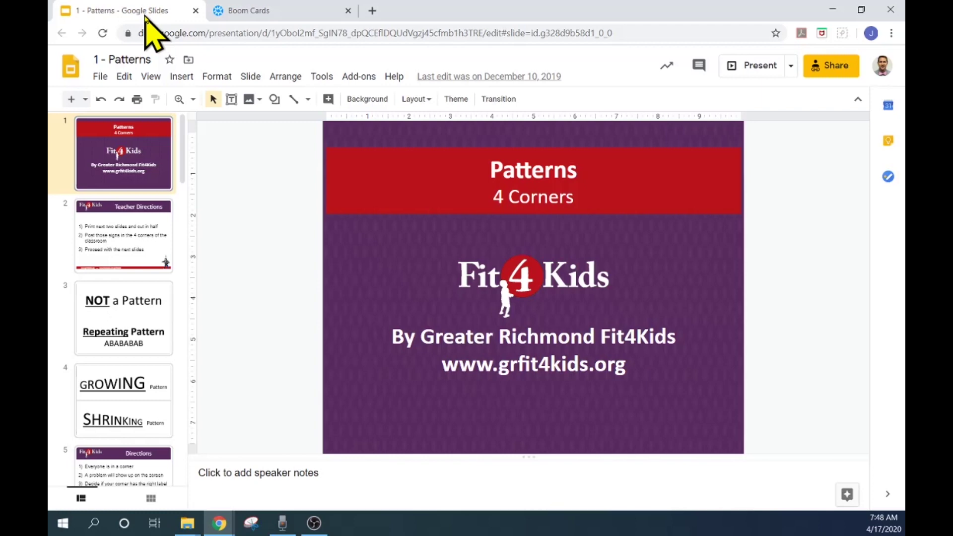
pyautogui.click(104, 77)
pyautogui.moveTo(160, 219)
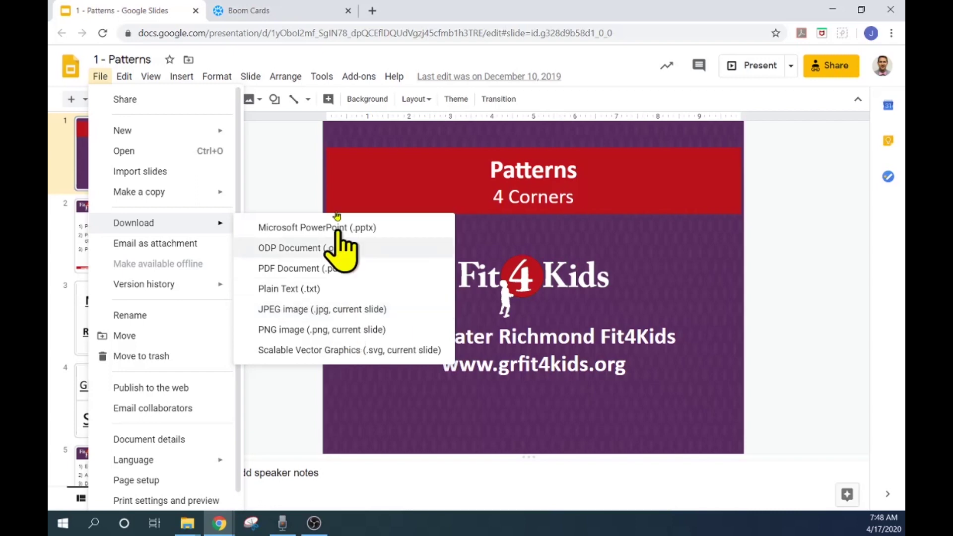
pyautogui.click(283, 167)
pyautogui.scroll(-15, 135, 234)
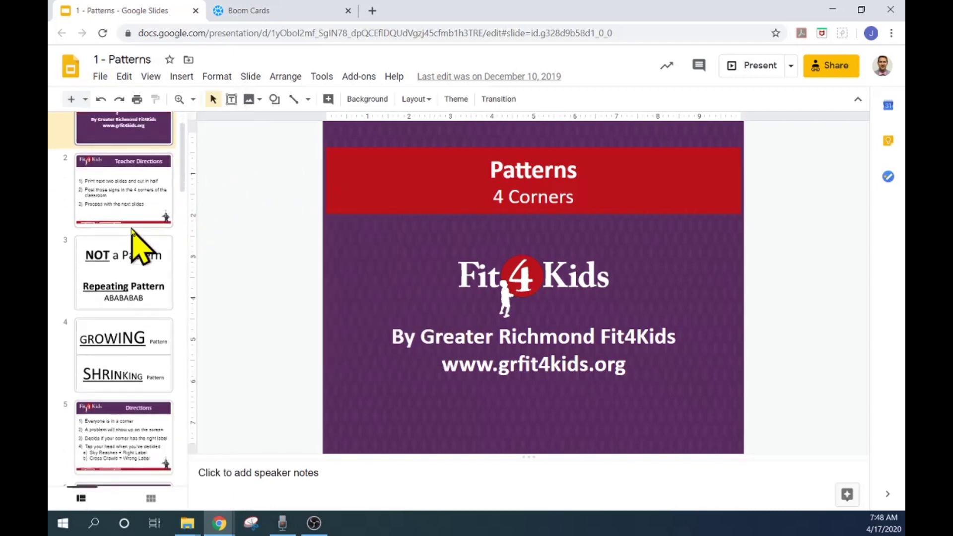
pyautogui.scroll(-10, 135, 239)
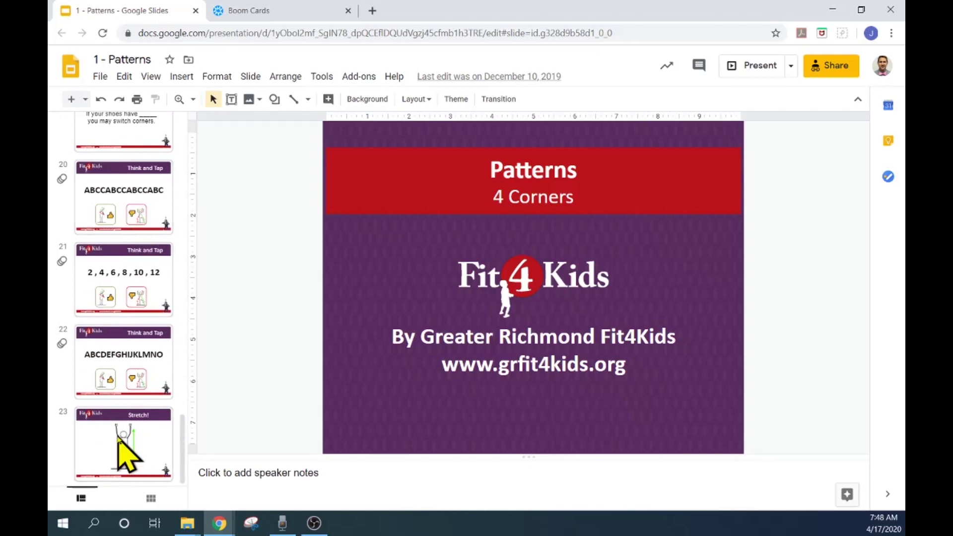
pyautogui.scroll(20, 119, 438)
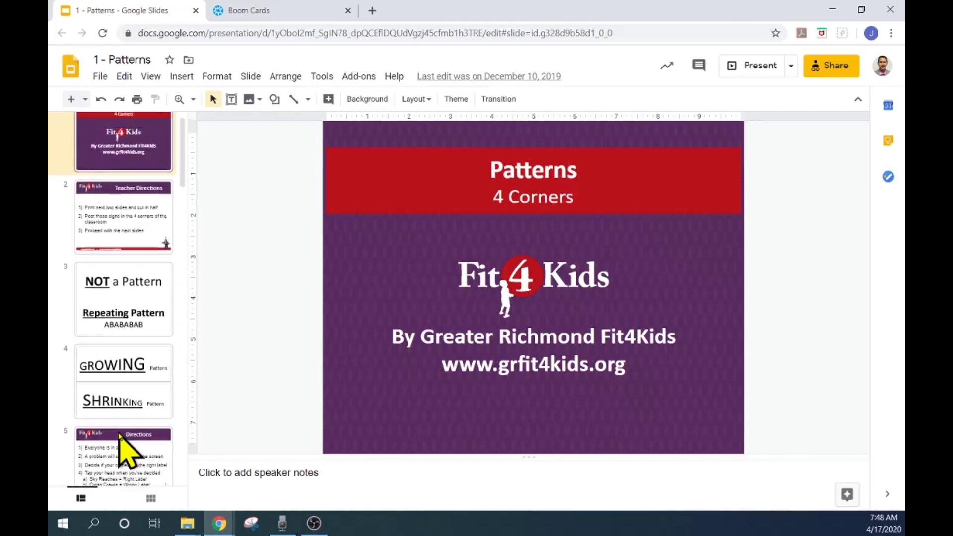
# Reopen the File menu, then check the Boom Cards tab and return to Patterns.
pyautogui.click(100, 77)
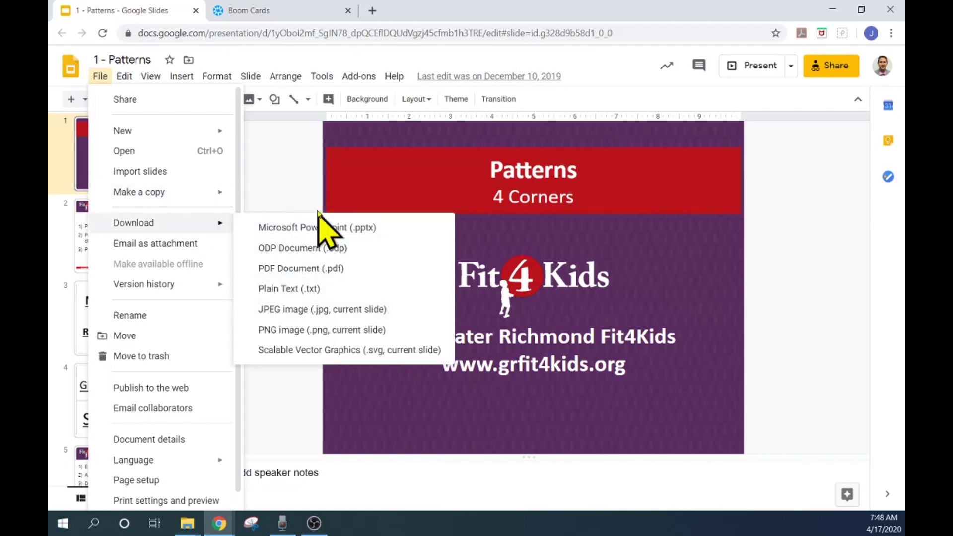
pyautogui.click(287, 185)
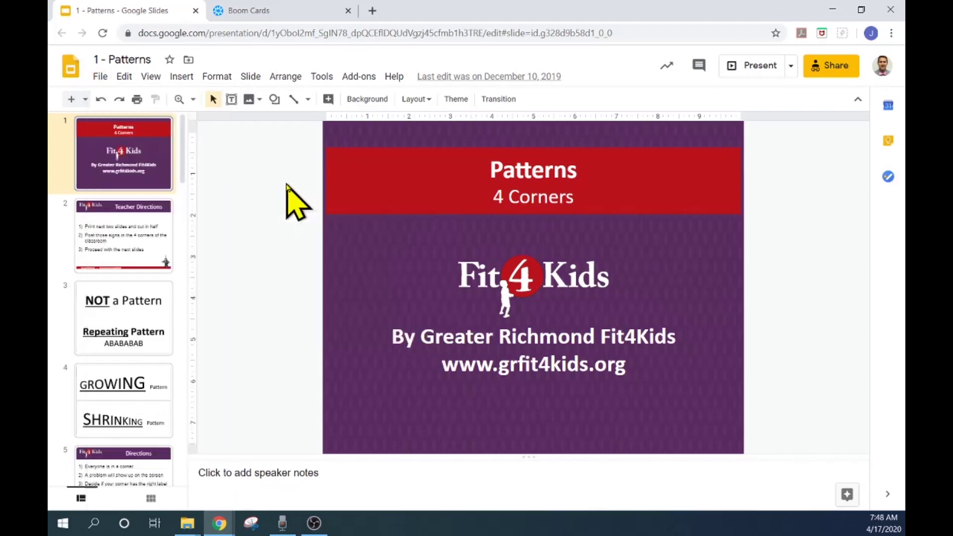
pyautogui.click(98, 77)
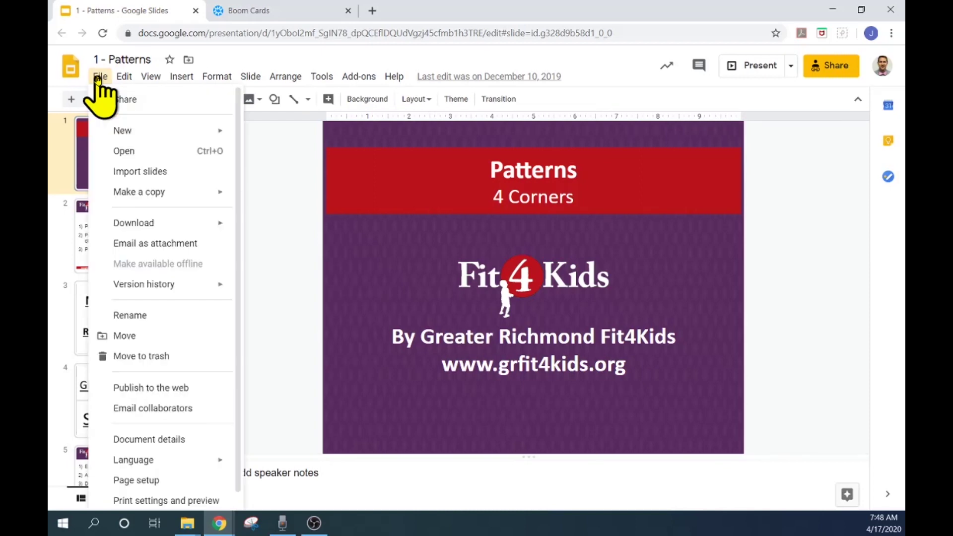
pyautogui.click(270, 14)
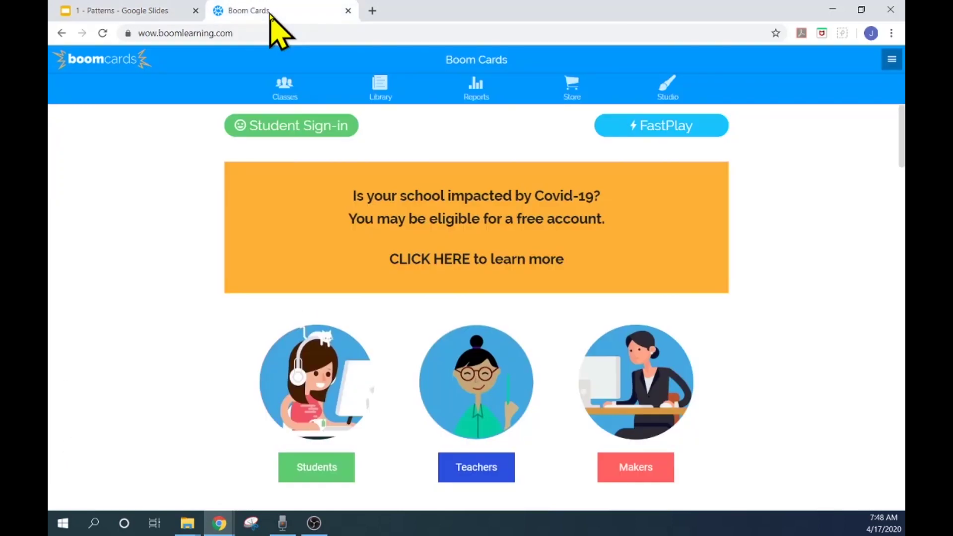
pyautogui.click(117, 9)
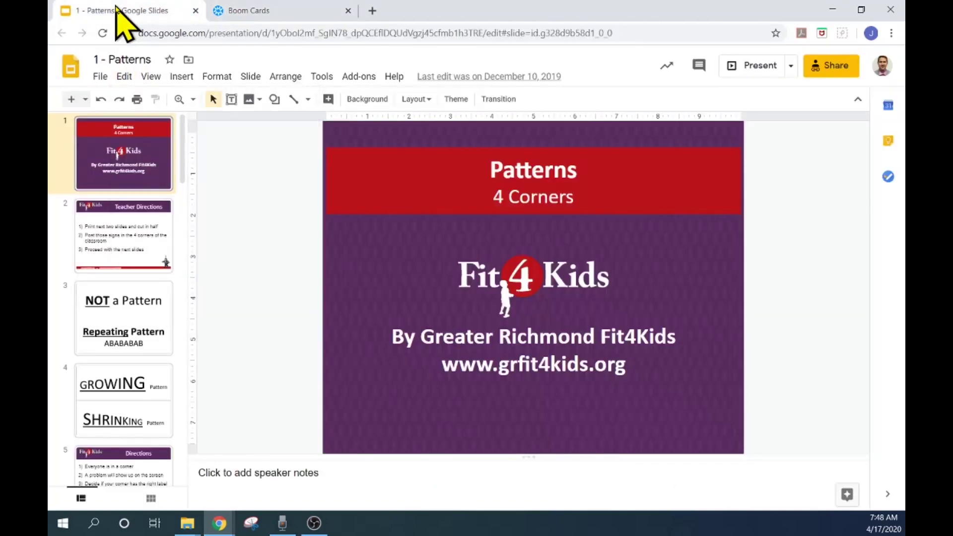
# Download '1 - Patterns' from Google Slides as a Microsoft PowerPoint (.pptx) file.
pyautogui.click(101, 78)
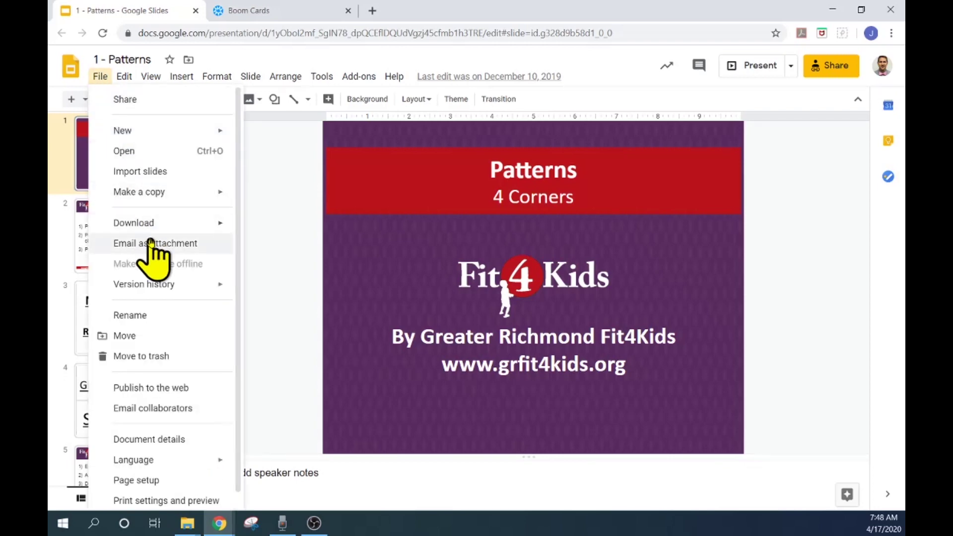
pyautogui.moveTo(163, 224)
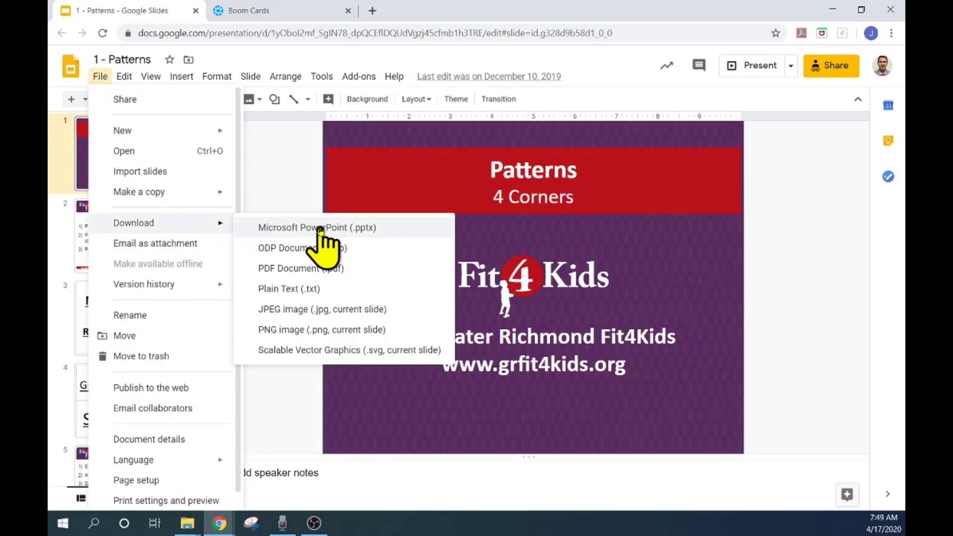
pyautogui.click(368, 227)
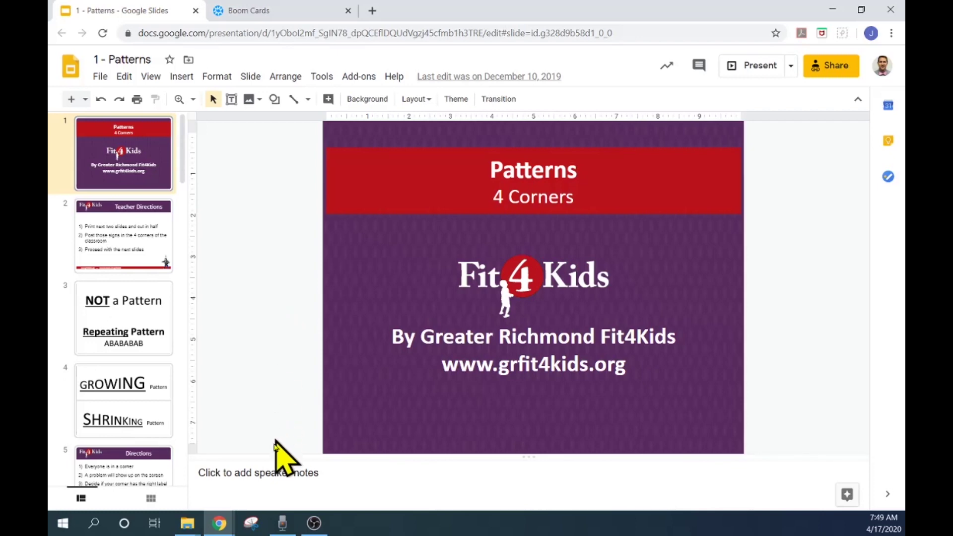
# Drag the downloaded '1 - Patterns' file from Downloads into the Boom Cards window, then close Downloads.
pyautogui.moveTo(182, 527)
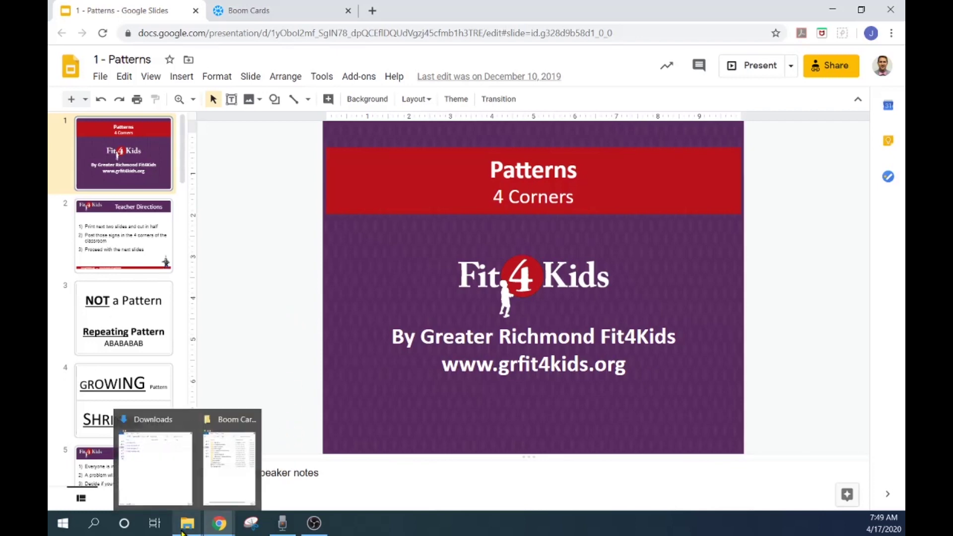
pyautogui.click(170, 479)
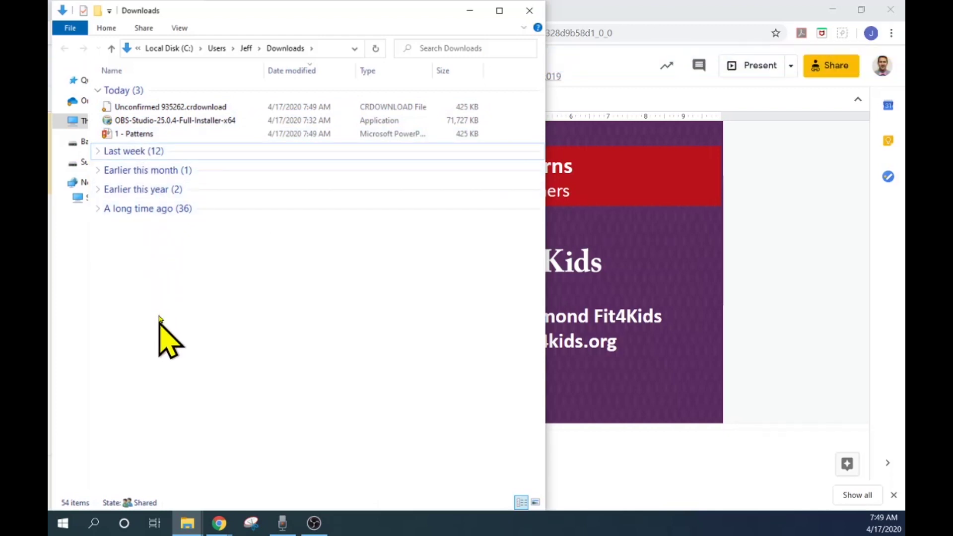
pyautogui.click(139, 135)
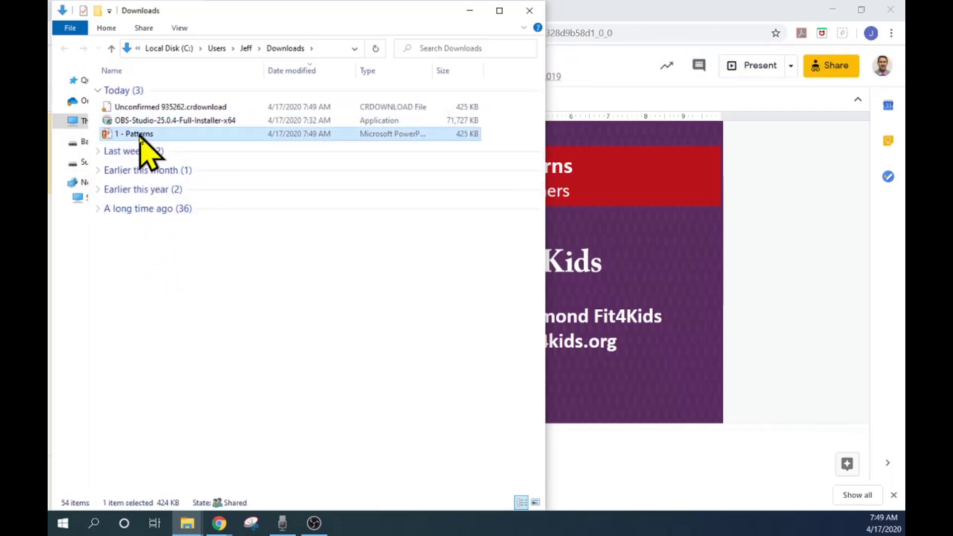
pyautogui.moveTo(196, 529)
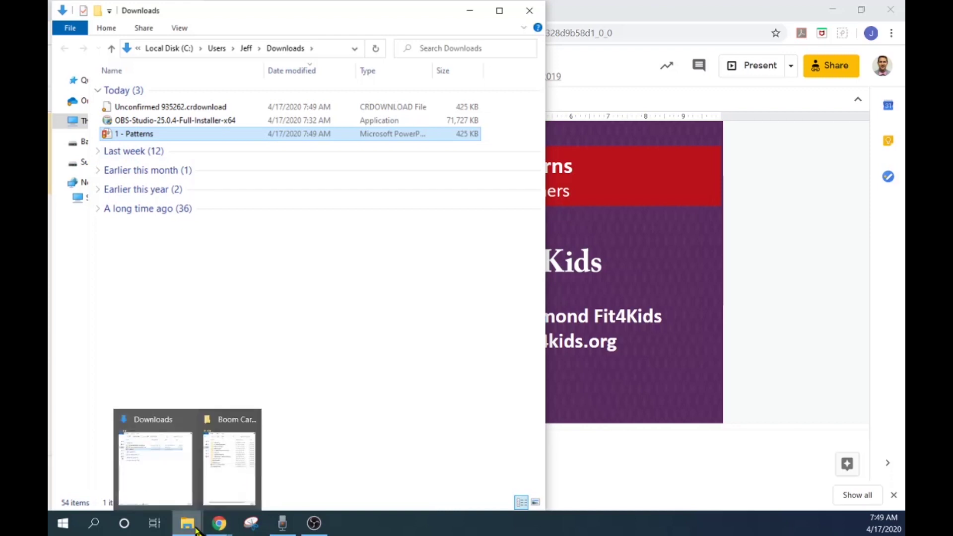
pyautogui.click(236, 504)
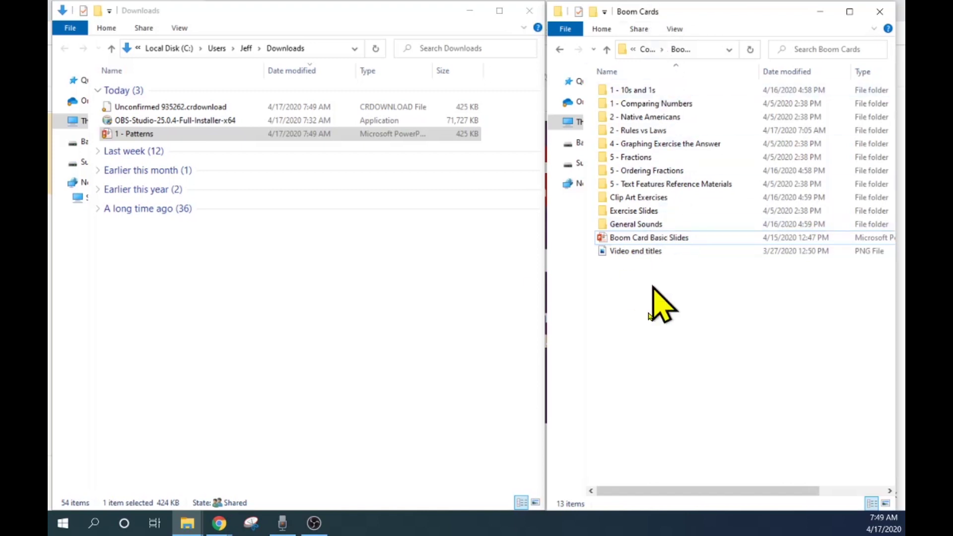
pyautogui.moveTo(128, 134); pyautogui.dragTo(664, 335)
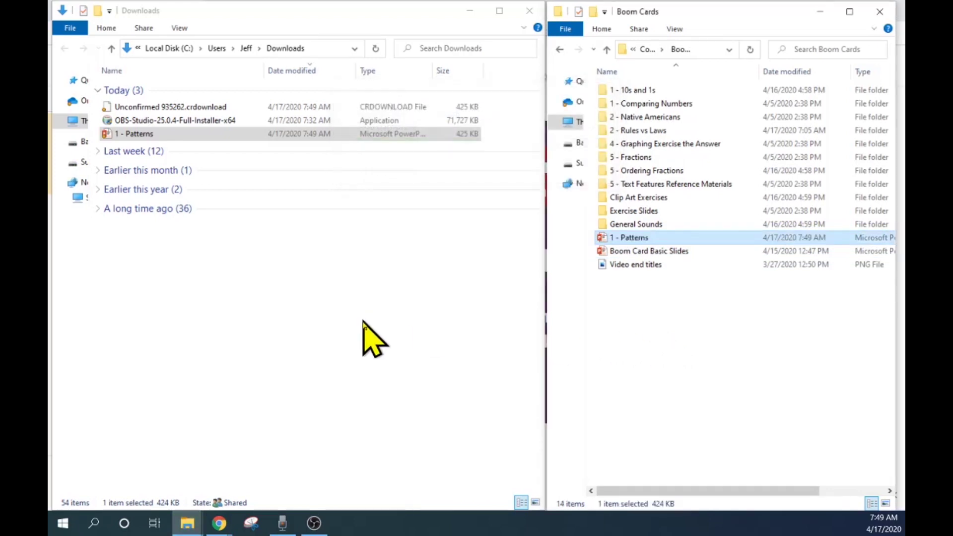
pyautogui.click(340, 314)
pyautogui.click(529, 10)
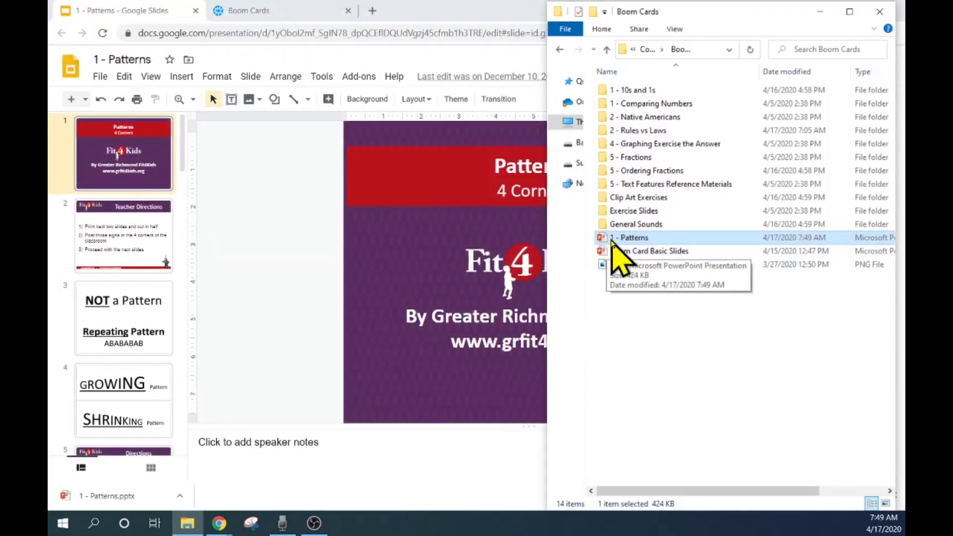
pyautogui.rightClick(647, 333)
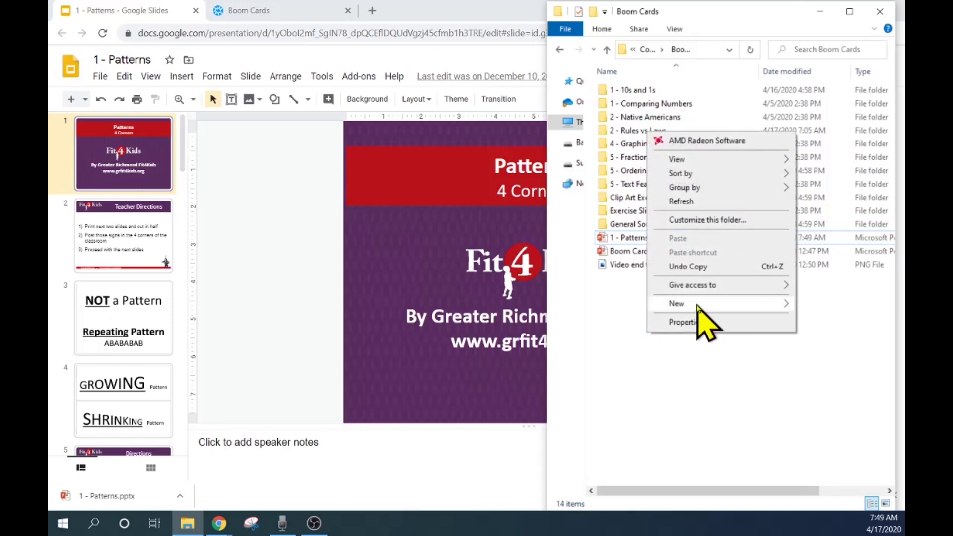
# Create a '1 - Patterns' folder in Boom Cards, move the PowerPoint file into it, and open it.
pyautogui.moveTo(697, 304)
pyautogui.click(544, 309)
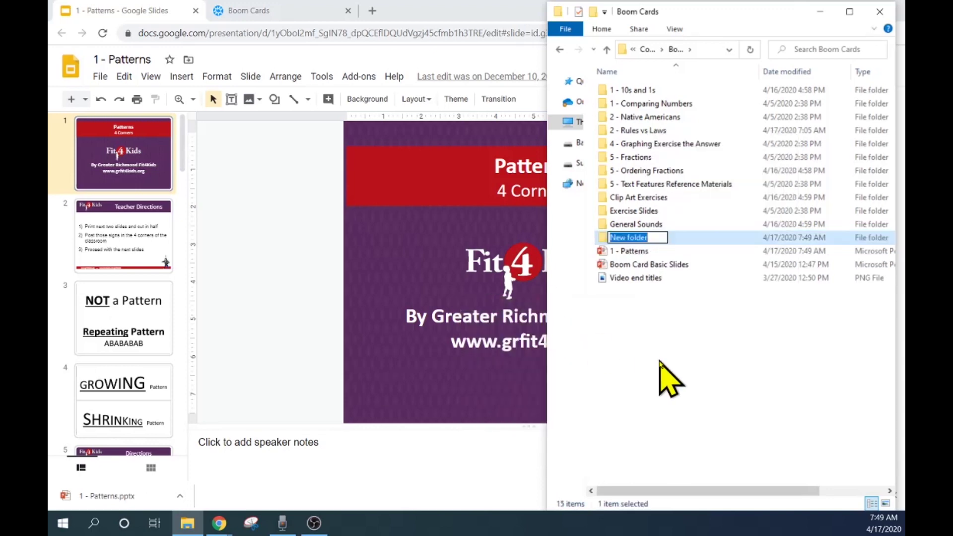
pyautogui.write('1 -')
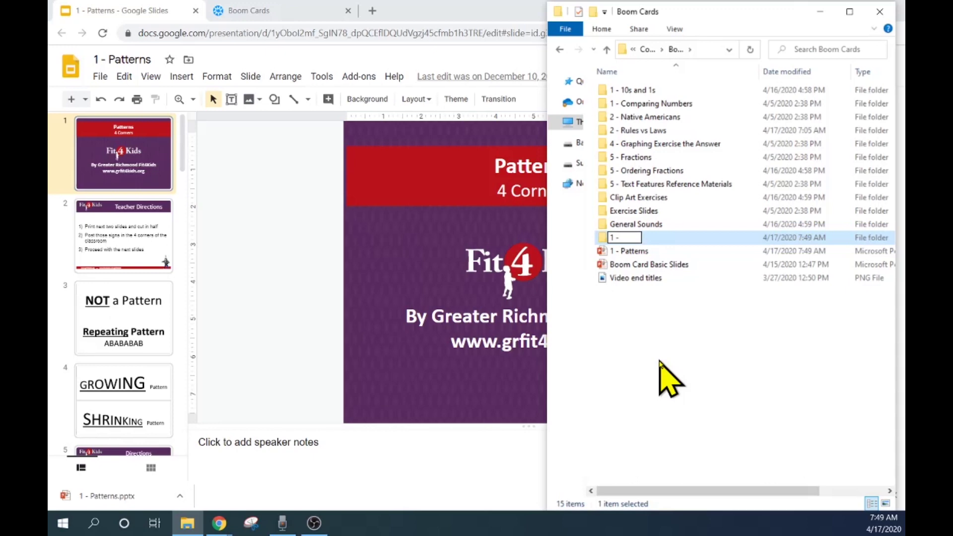
pyautogui.write(' Patterns')
pyautogui.press('Return')
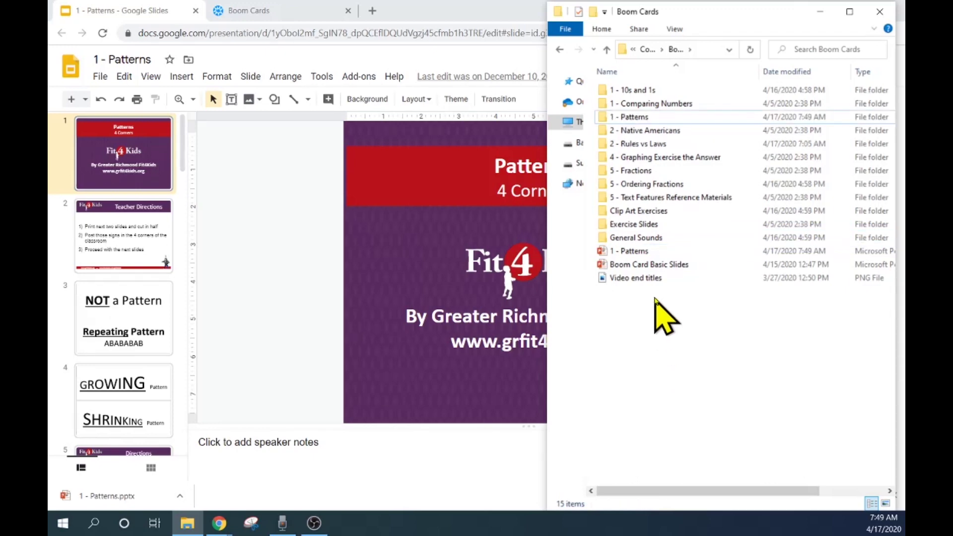
pyautogui.moveTo(632, 251); pyautogui.dragTo(652, 121)
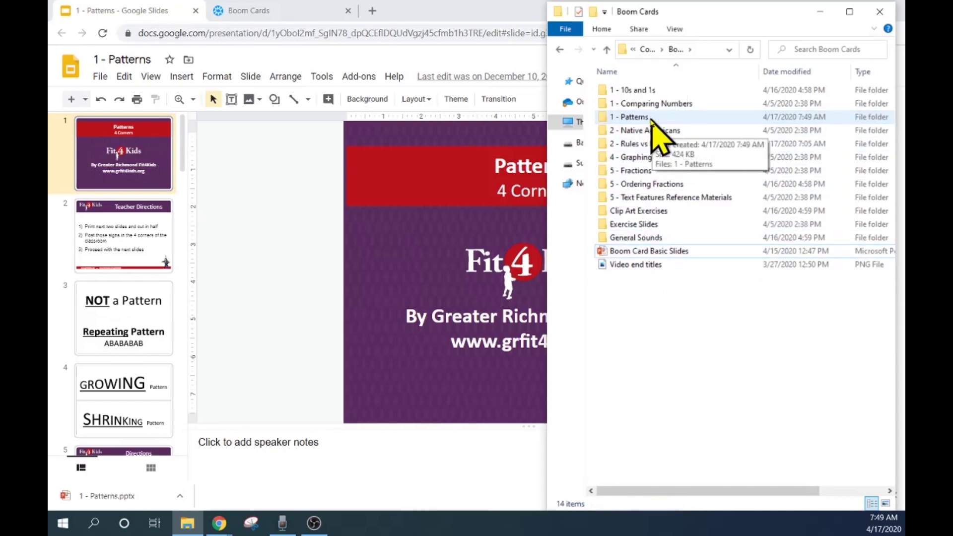
pyautogui.doubleClick(652, 120)
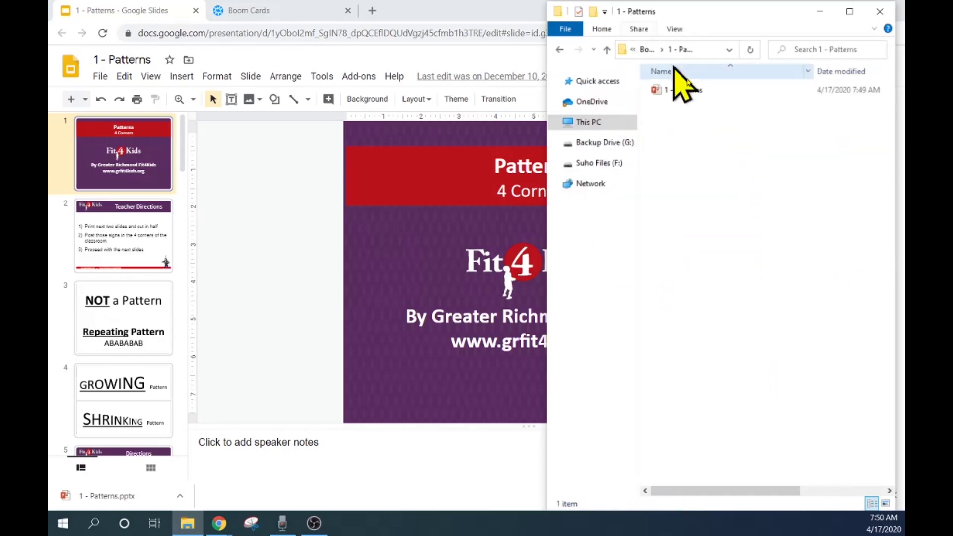
# Close the Google Slides tab and open 1 - Patterns.pptx in PowerPoint.
pyautogui.click(195, 10)
pyautogui.click(195, 10)
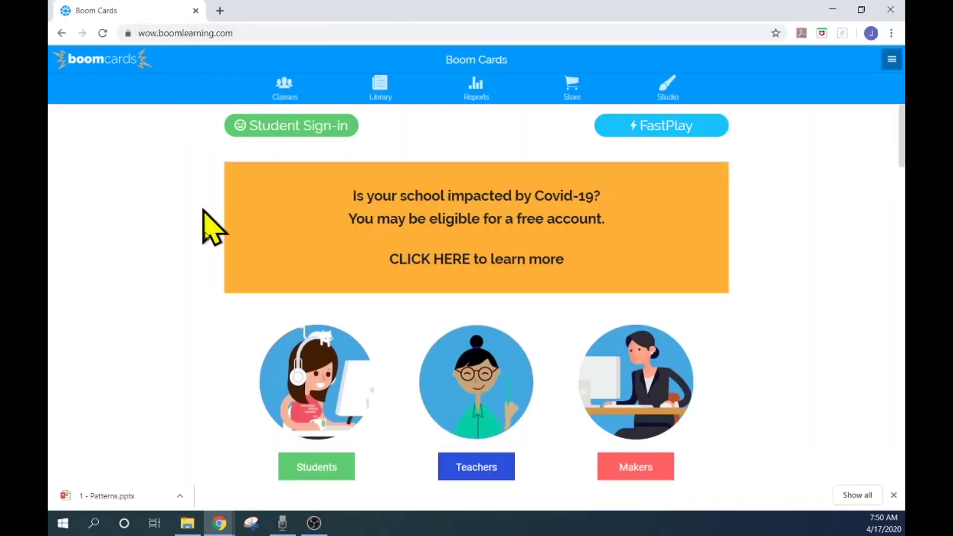
pyautogui.click(187, 531)
pyautogui.doubleClick(685, 92)
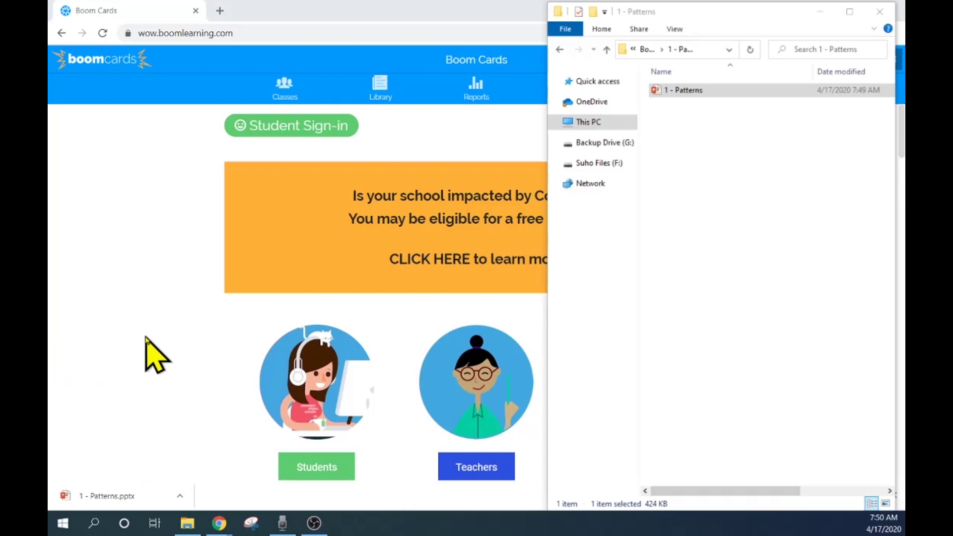
# Dismiss Chrome's download bar, maximize PowerPoint, and enable editing of the Patterns deck.
pyautogui.click(229, 516)
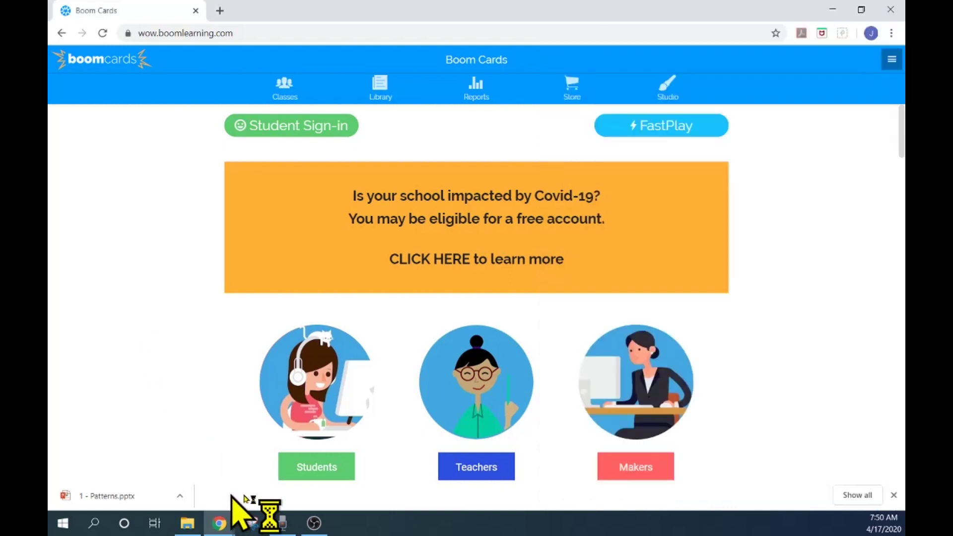
pyautogui.click(894, 495)
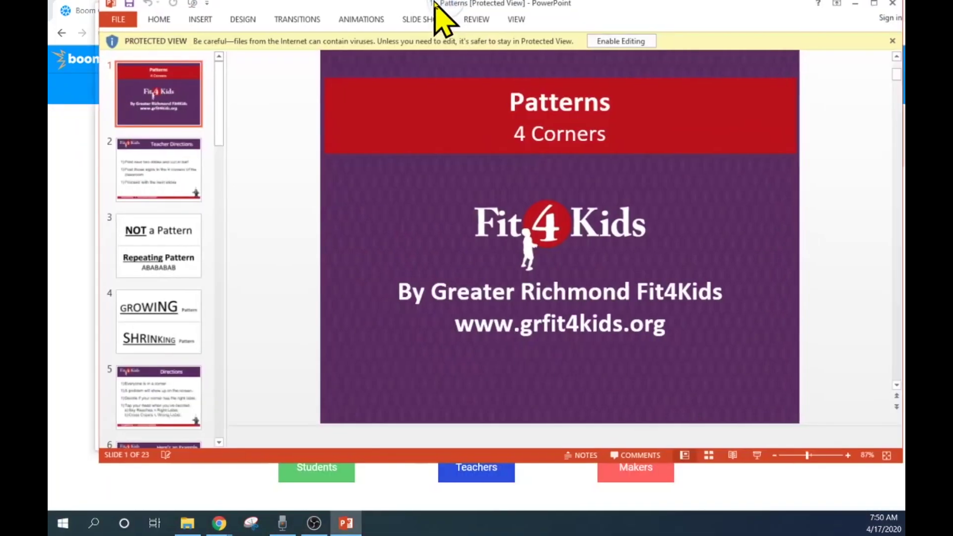
pyautogui.doubleClick(436, 4)
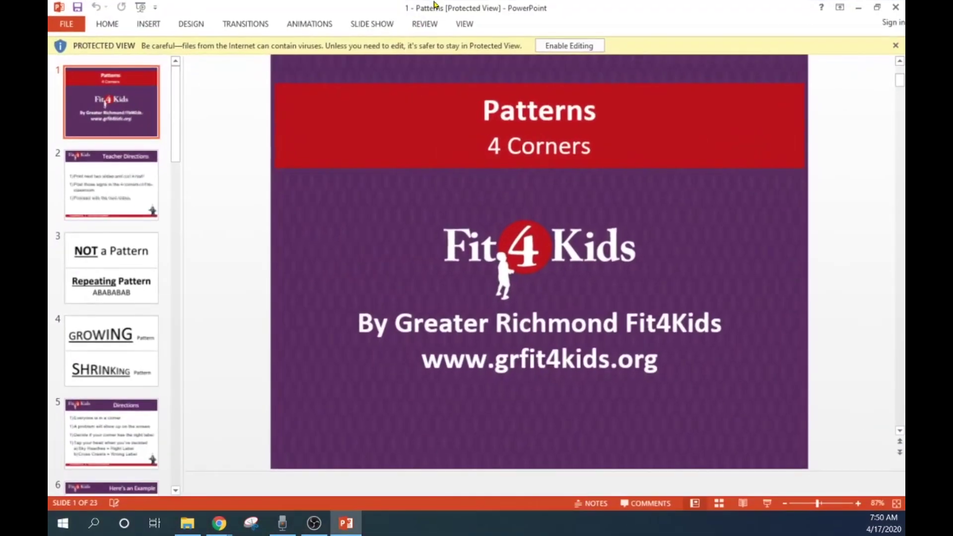
pyautogui.click(584, 45)
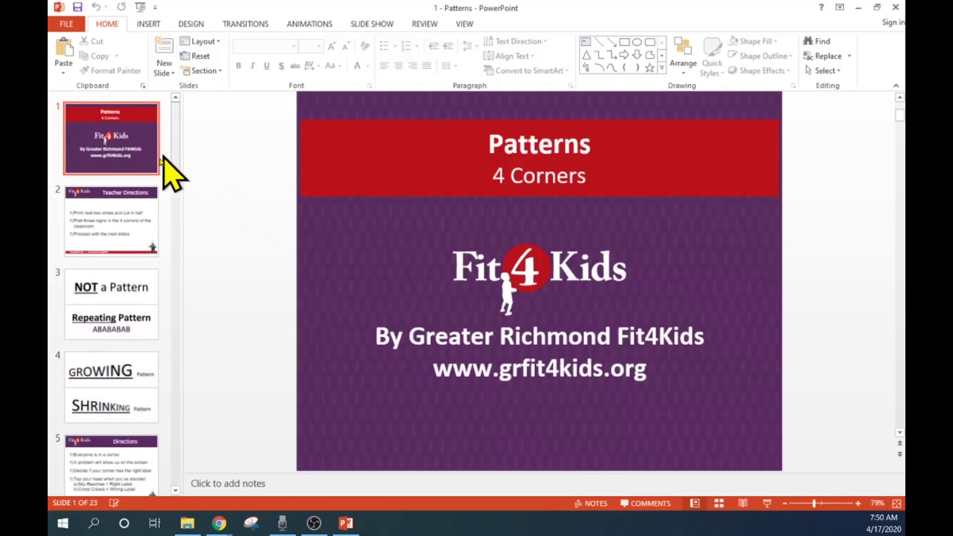
# Delete the unneeded slides, trimming the Patterns deck from 23 to 11 slides.
pyautogui.scroll(-18, 119, 229)
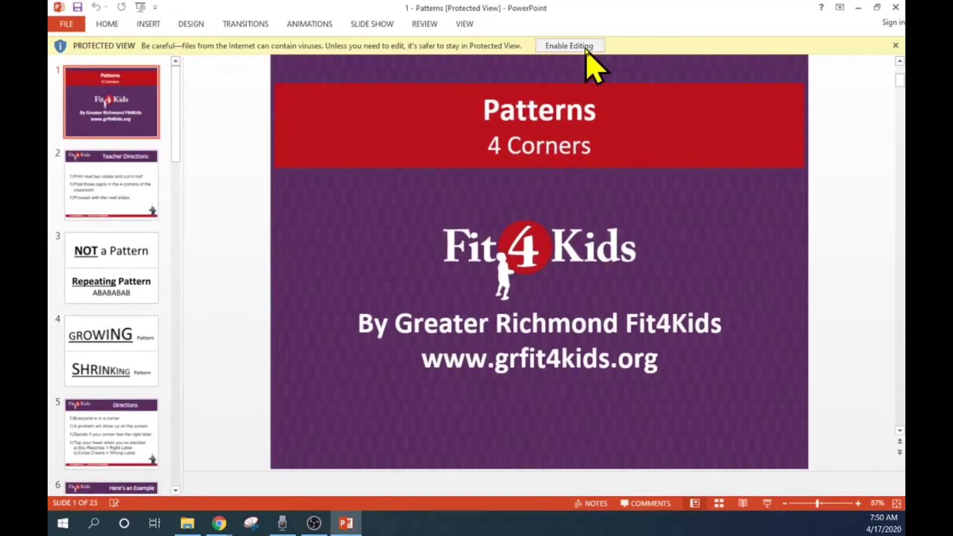
pyautogui.click(581, 46)
pyautogui.click(113, 369)
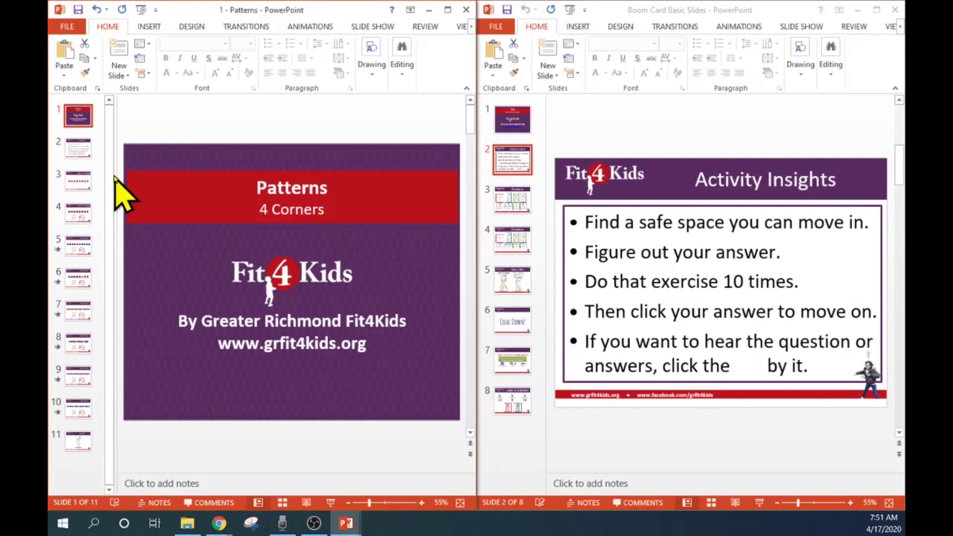
# Copy the Yes or No?, Least to Greatest? and thank-you template slides into the Patterns deck.
pyautogui.click(78, 180)
pyautogui.moveTo(511, 281); pyautogui.dragTo(85, 181)
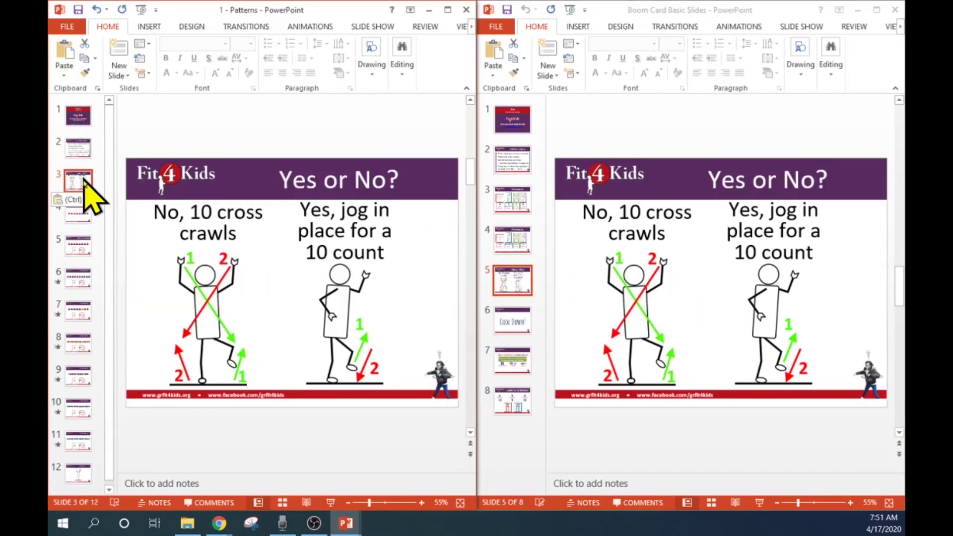
pyautogui.moveTo(515, 403); pyautogui.dragTo(85, 214)
pyautogui.click(515, 373)
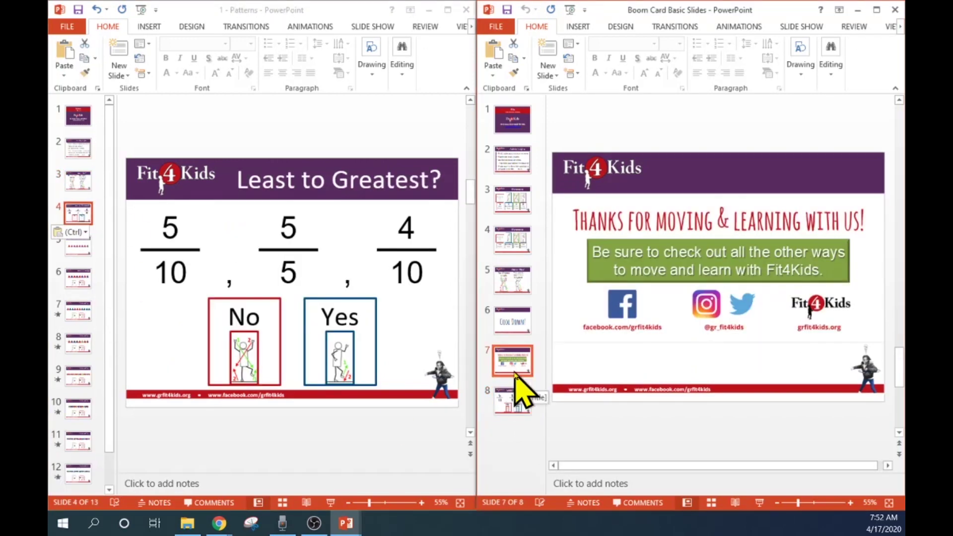
pyautogui.moveTo(515, 377); pyautogui.dragTo(80, 484)
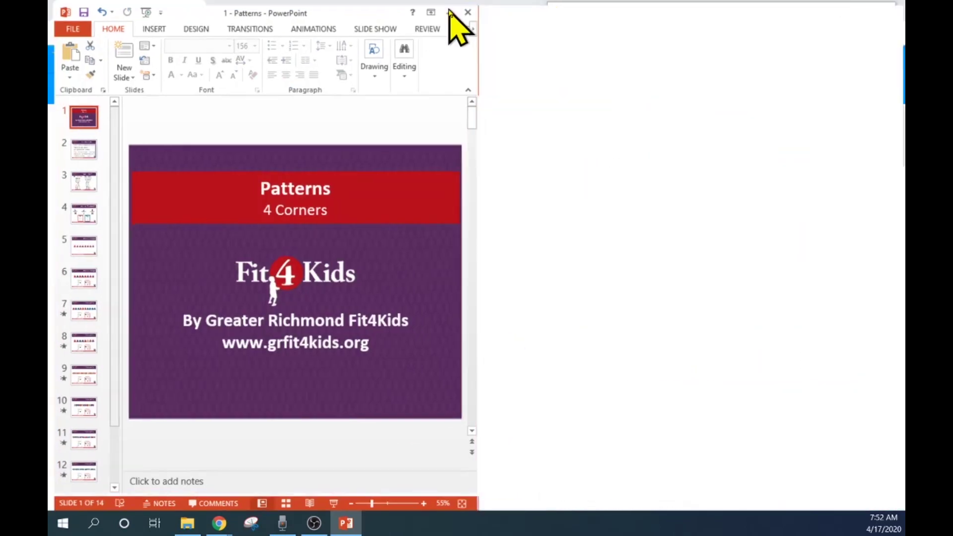
pyautogui.click(448, 11)
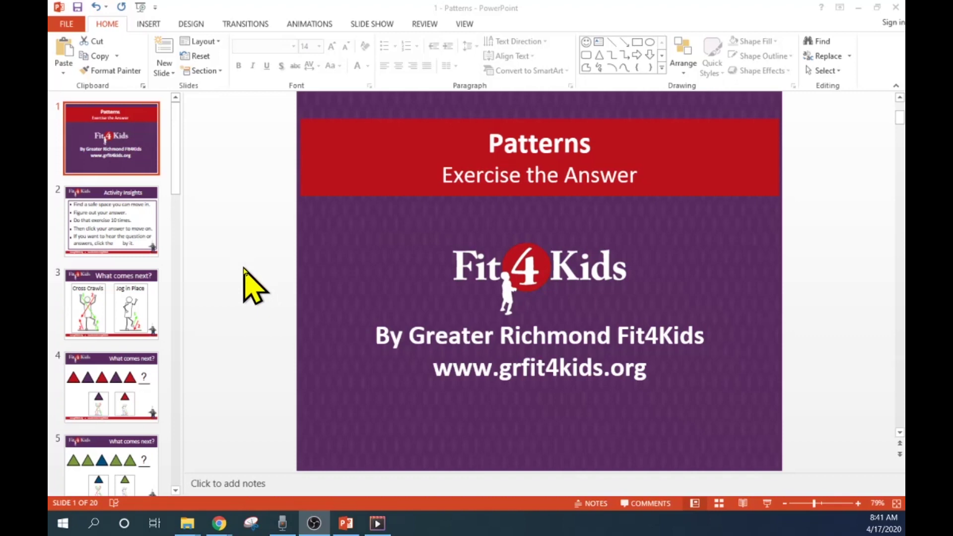
# Save the deck, then set Save As to the 1 - Patterns folder as JPEG File Interchange Format.
pyautogui.click(77, 8)
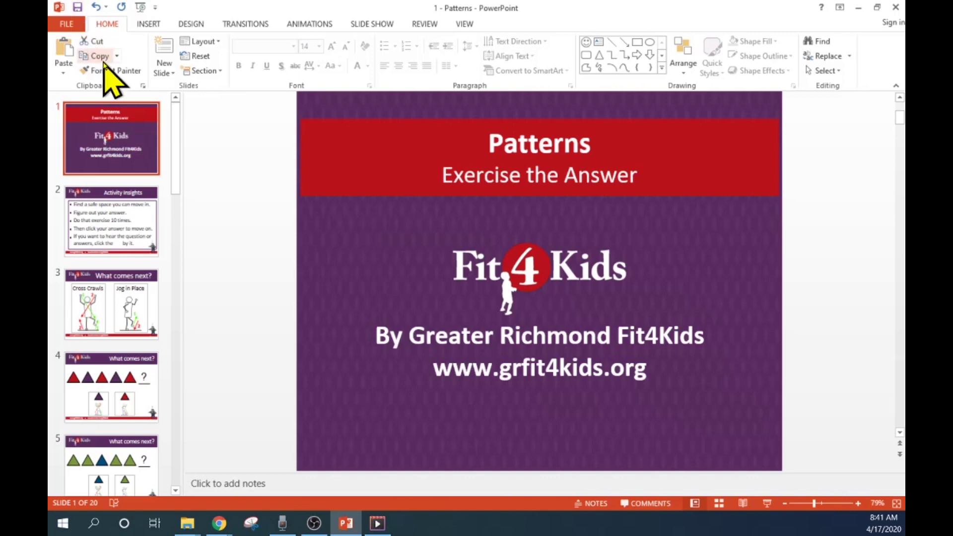
pyautogui.click(77, 8)
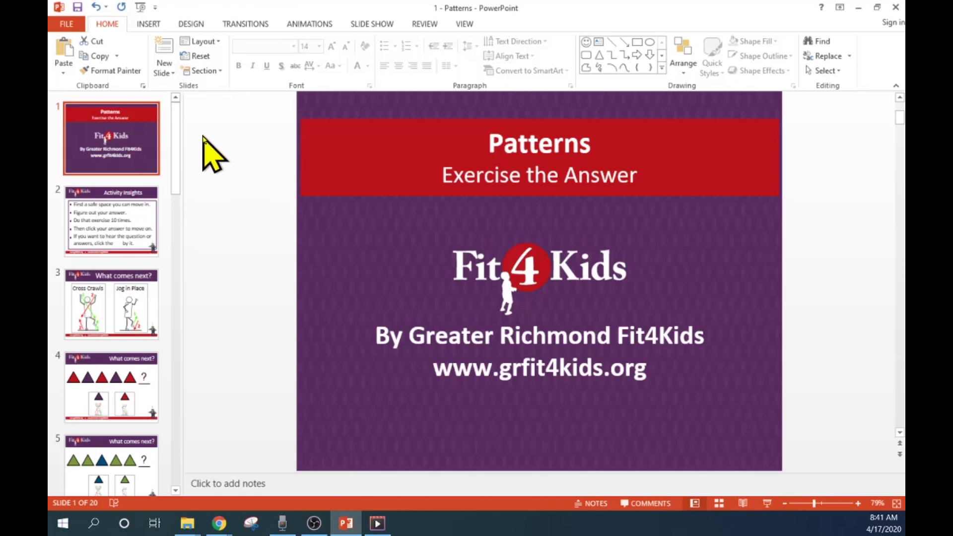
pyautogui.click(65, 25)
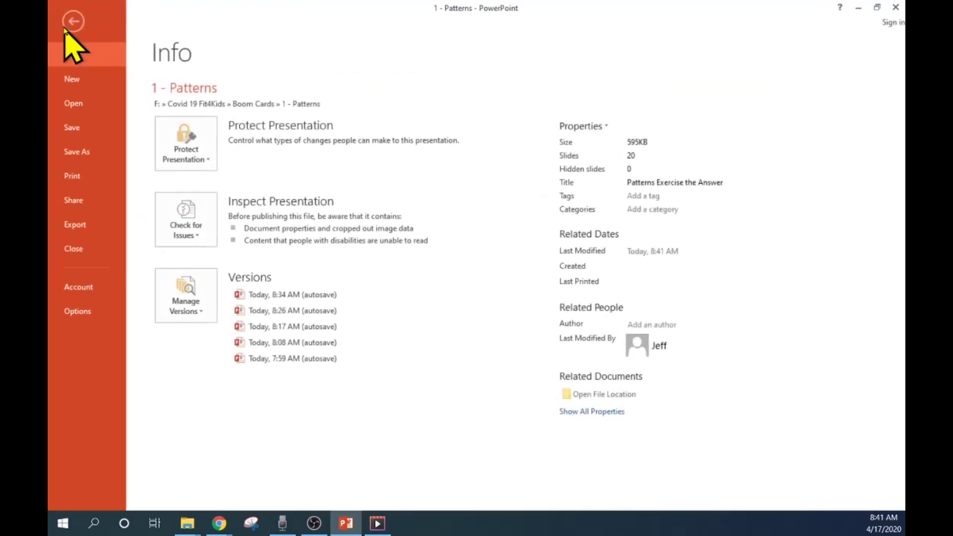
pyautogui.click(84, 149)
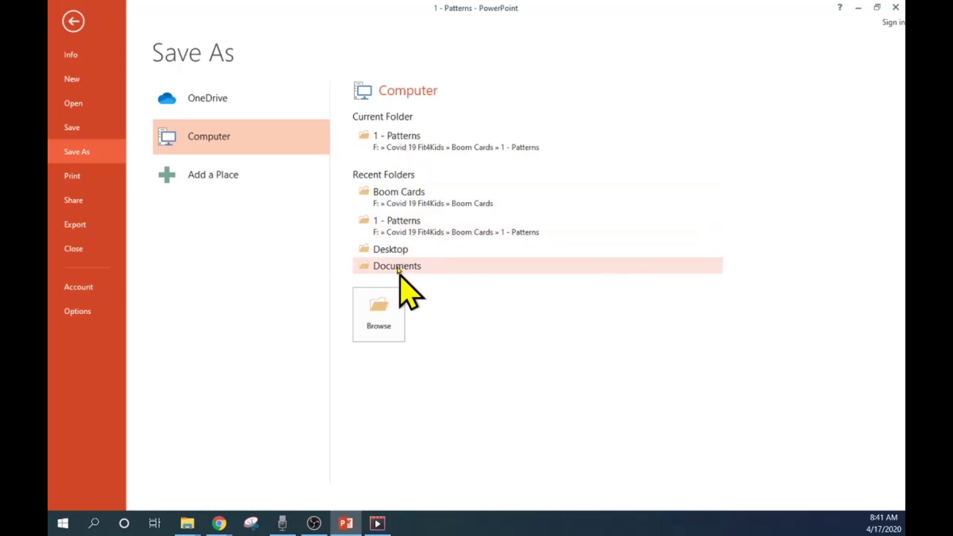
pyautogui.click(381, 318)
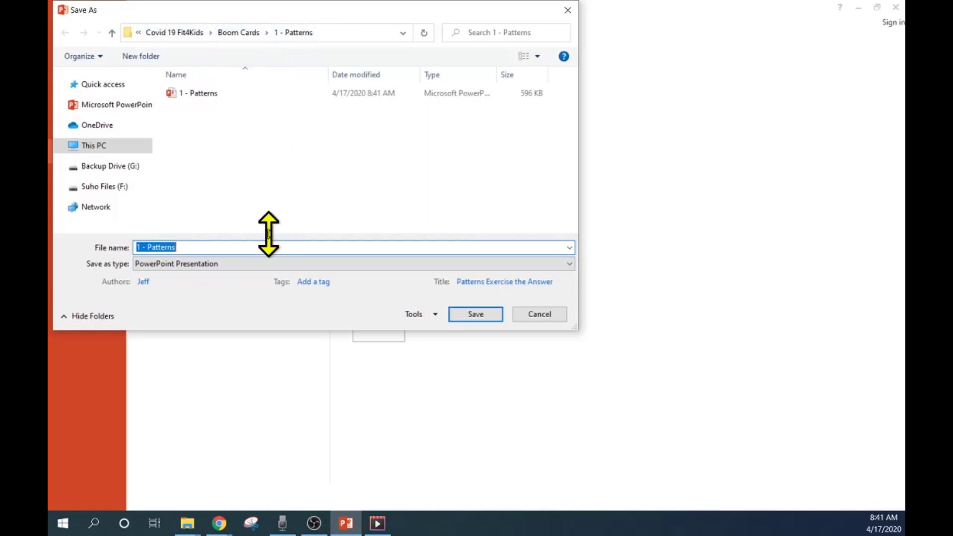
pyautogui.click(193, 264)
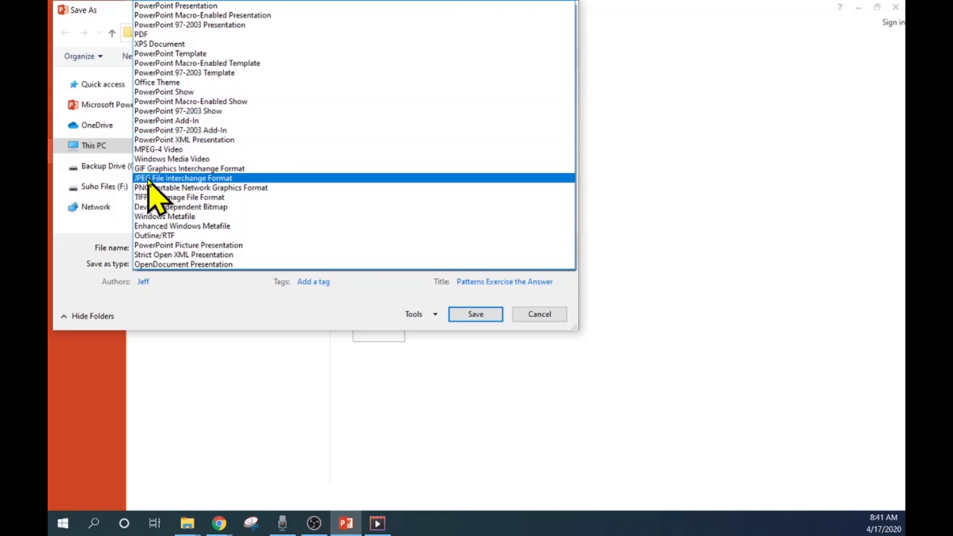
pyautogui.click(190, 178)
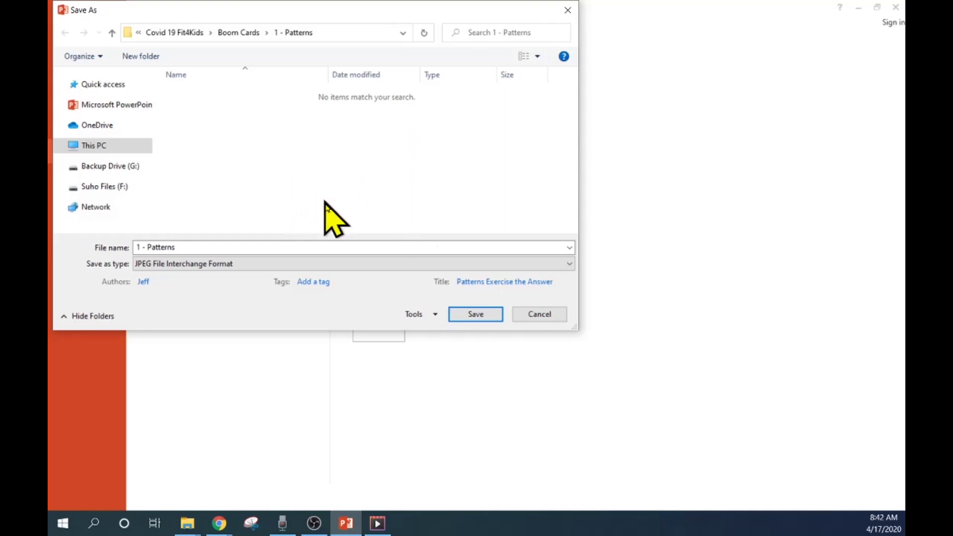
# Export All Slides as JPEGs, then close PowerPoint saving changes to 1 - Patterns.pptx.
pyautogui.click(469, 315)
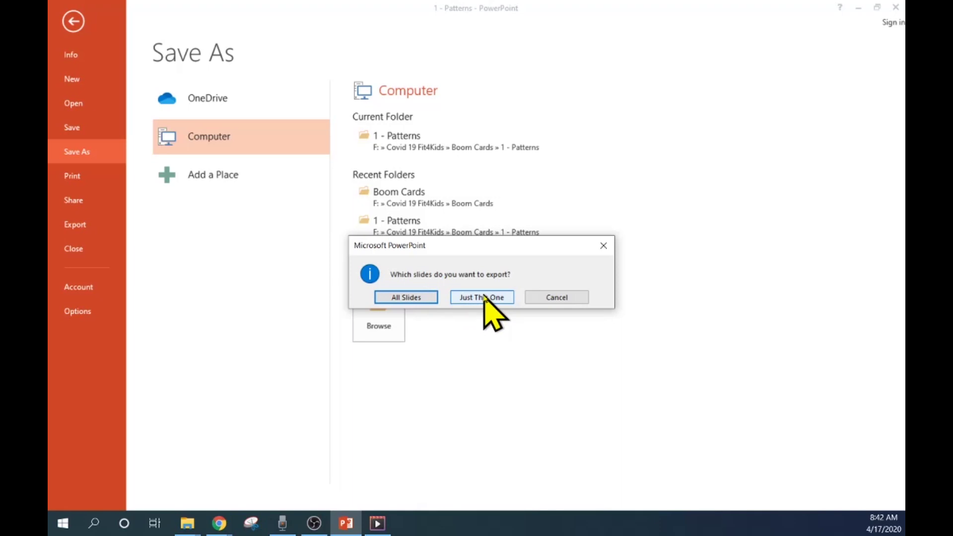
pyautogui.click(412, 297)
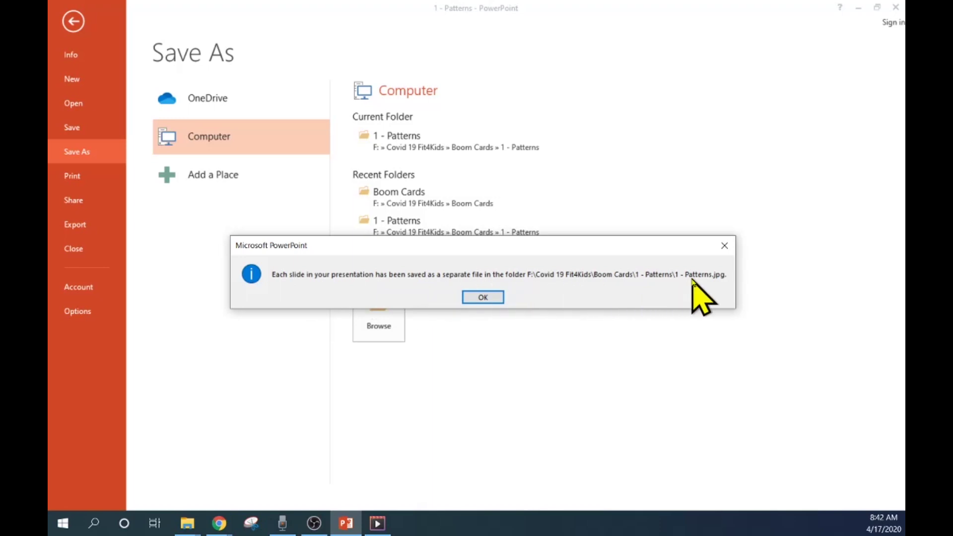
pyautogui.click(483, 298)
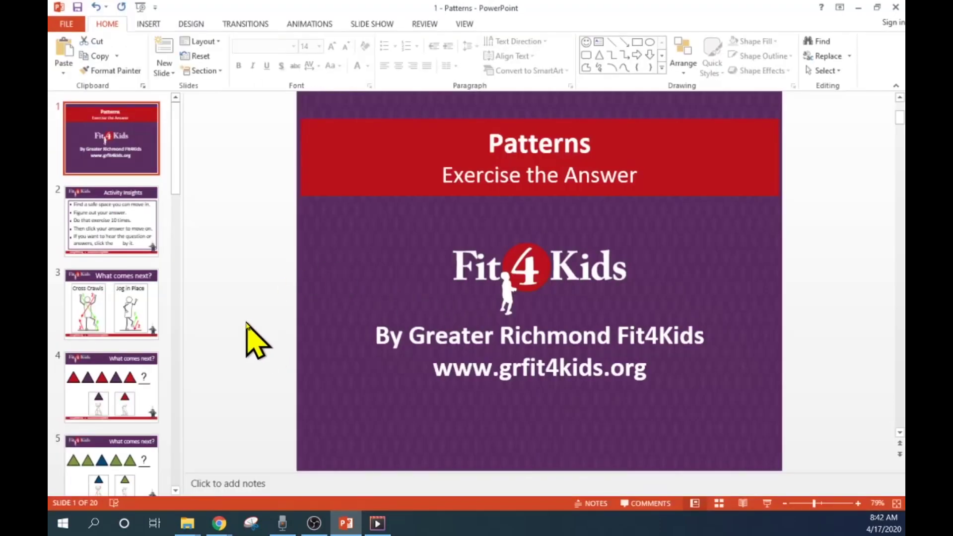
pyautogui.click(896, 7)
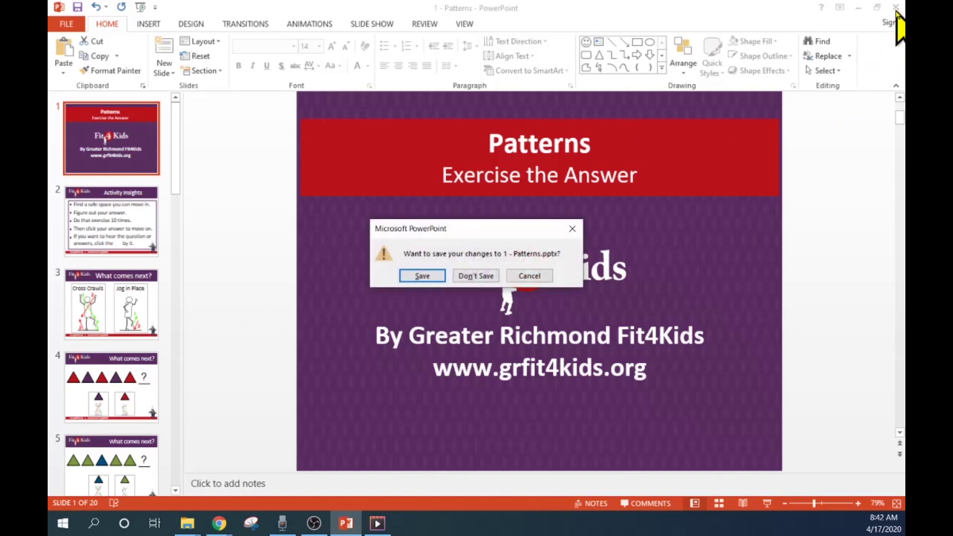
pyautogui.click(423, 277)
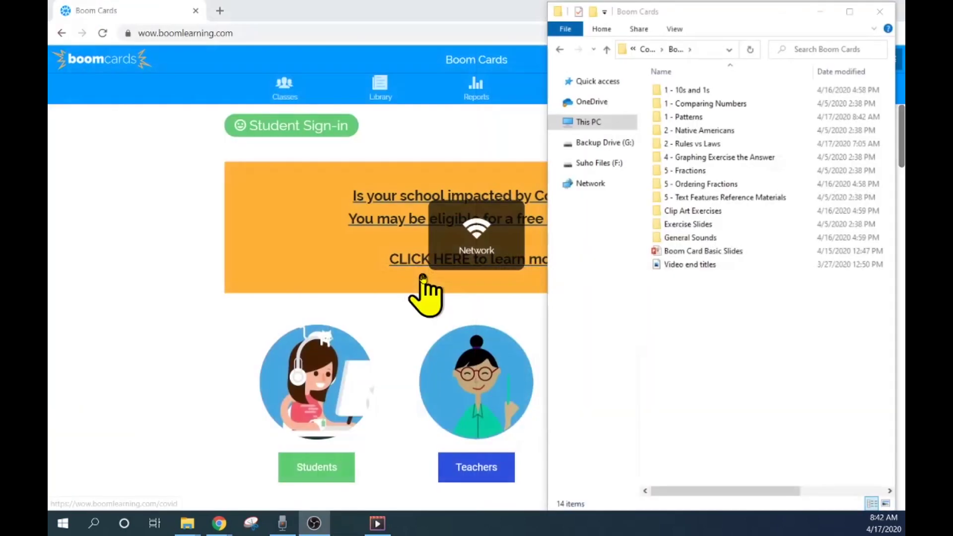
# Open the inner 1 - Patterns folder and browse the exported slide images.
pyautogui.click(711, 119)
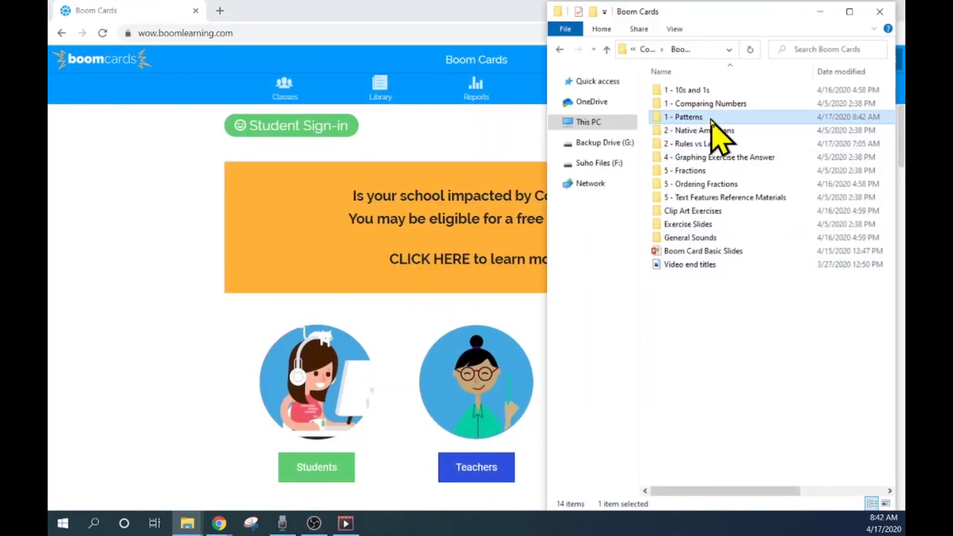
pyautogui.doubleClick(692, 118)
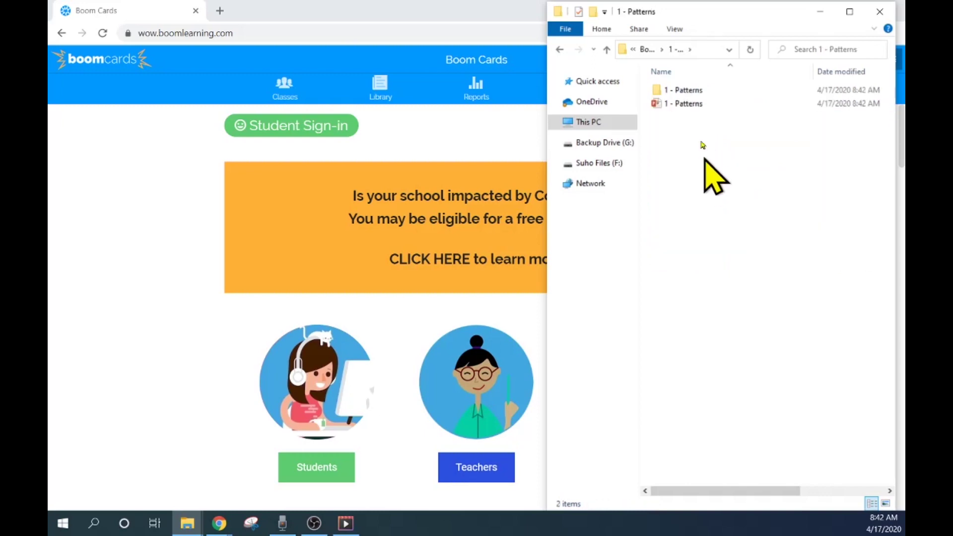
pyautogui.click(682, 94)
pyautogui.doubleClick(684, 92)
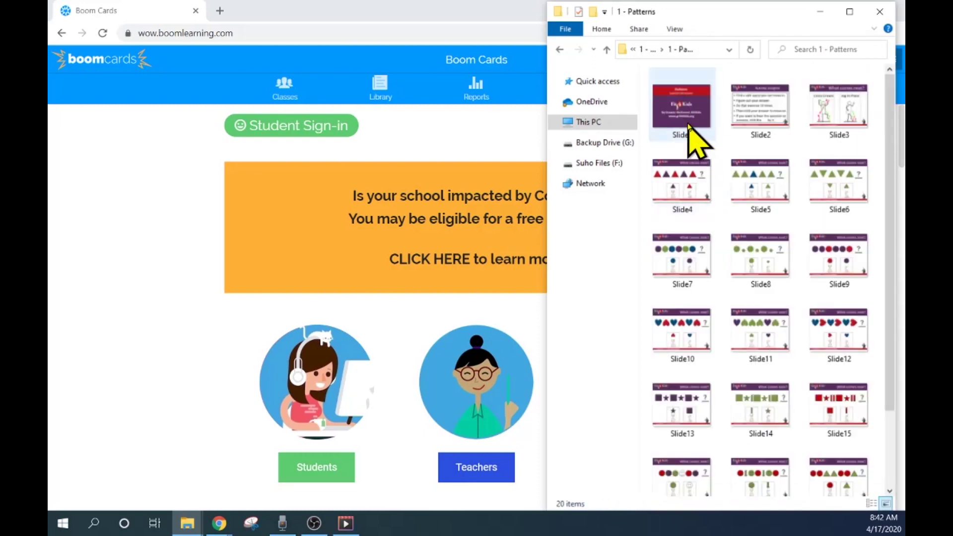
pyautogui.scroll(-2, 695, 214)
pyautogui.scroll(2, 702, 366)
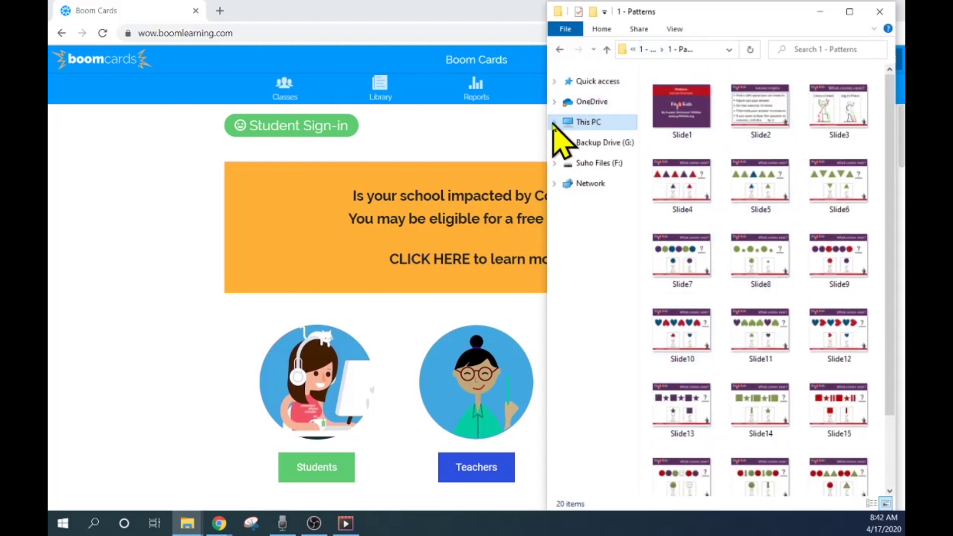
pyautogui.moveTo(547, 131); pyautogui.dragTo(392, 129)
# Rename the slide-image folder to 'Pictures'.
pyautogui.click(561, 49)
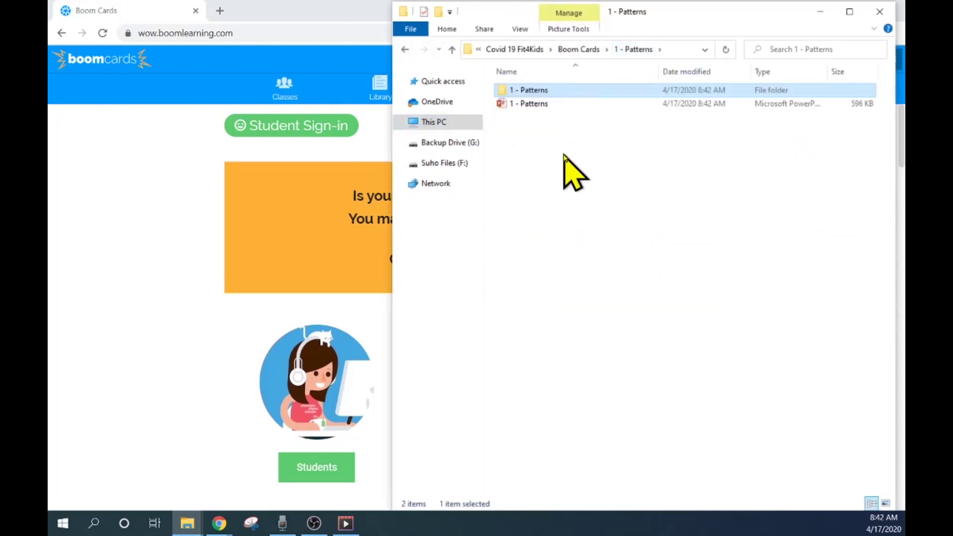
pyautogui.rightClick(525, 89)
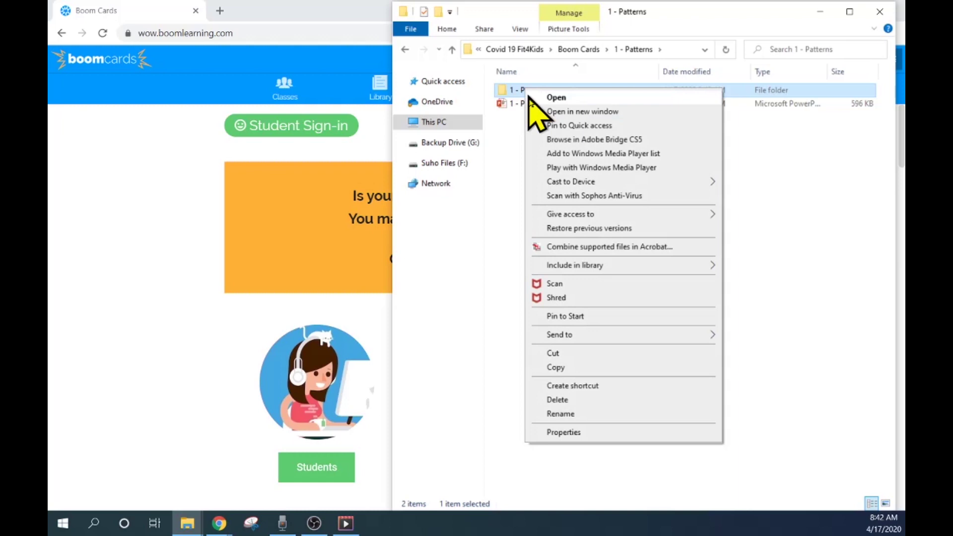
pyautogui.click(584, 413)
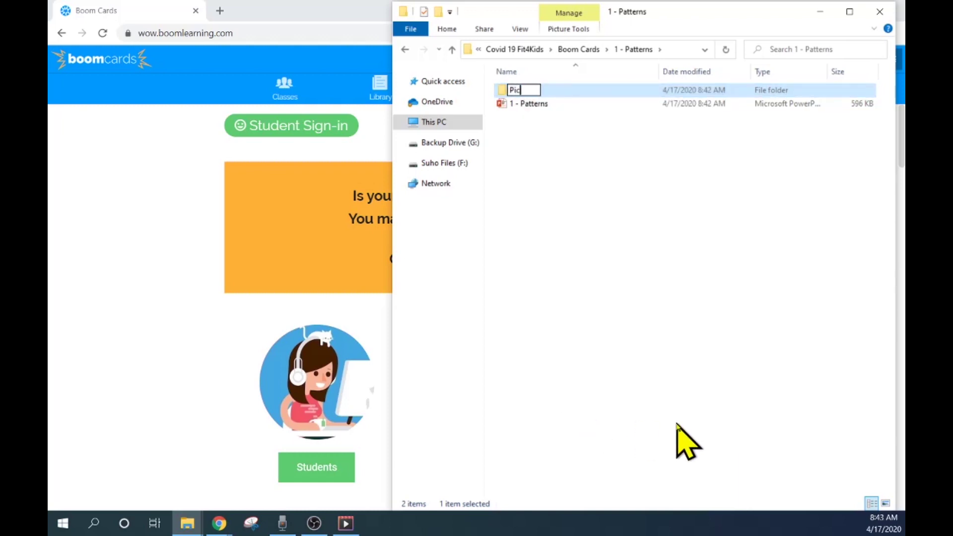
pyautogui.press('Return')
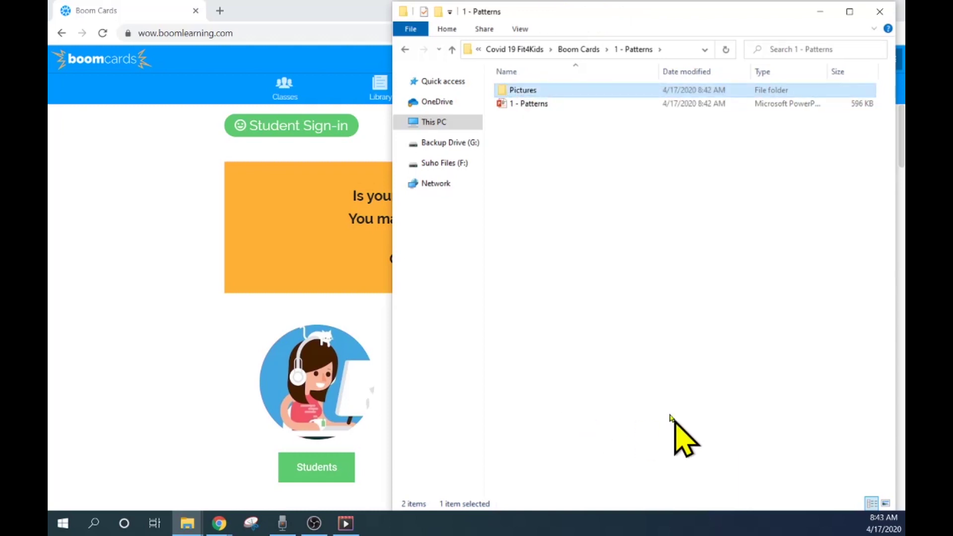
pyautogui.click(581, 149)
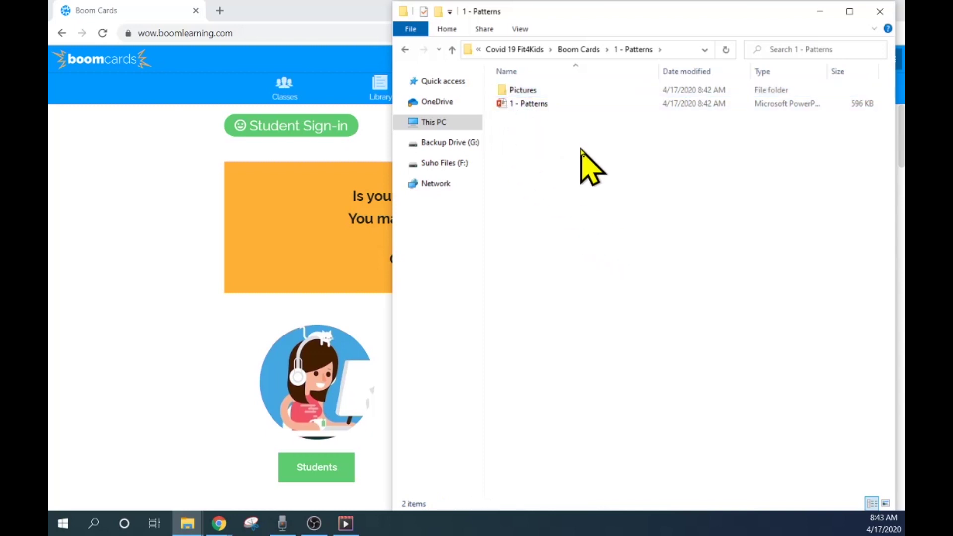
# Add a new 'Sounds' folder beside Pictures, then bring the Boom Cards browser forward.
pyautogui.moveTo(392, 306); pyautogui.dragTo(490, 301)
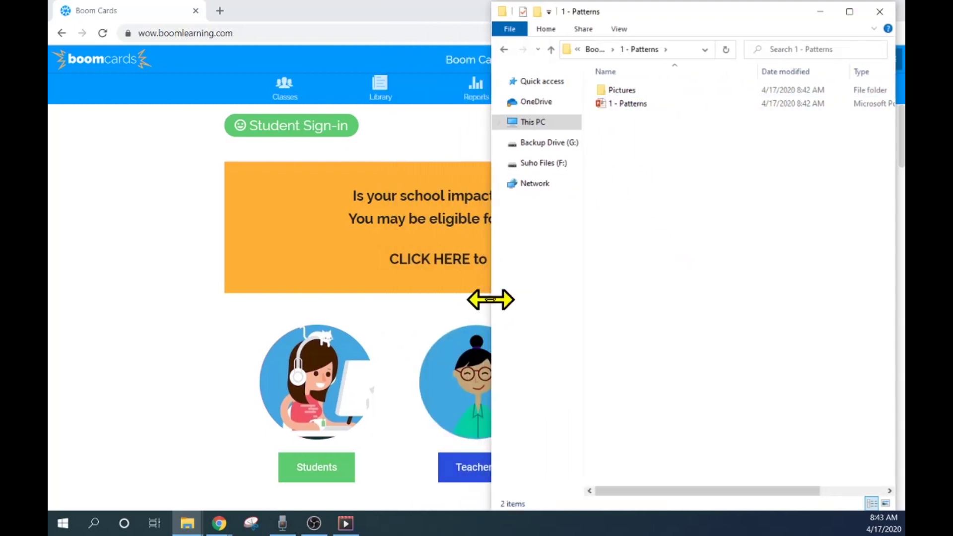
pyautogui.rightClick(645, 132)
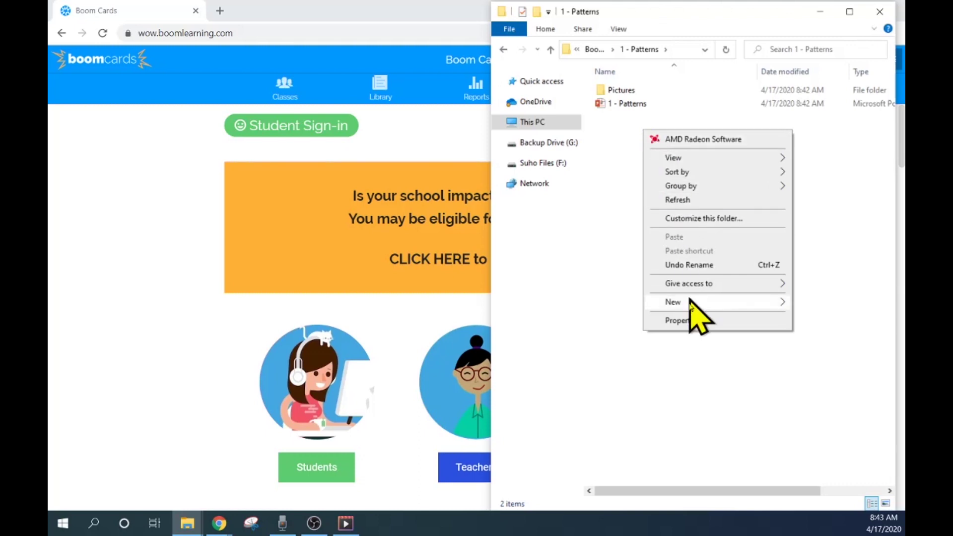
pyautogui.moveTo(692, 302)
pyautogui.click(562, 304)
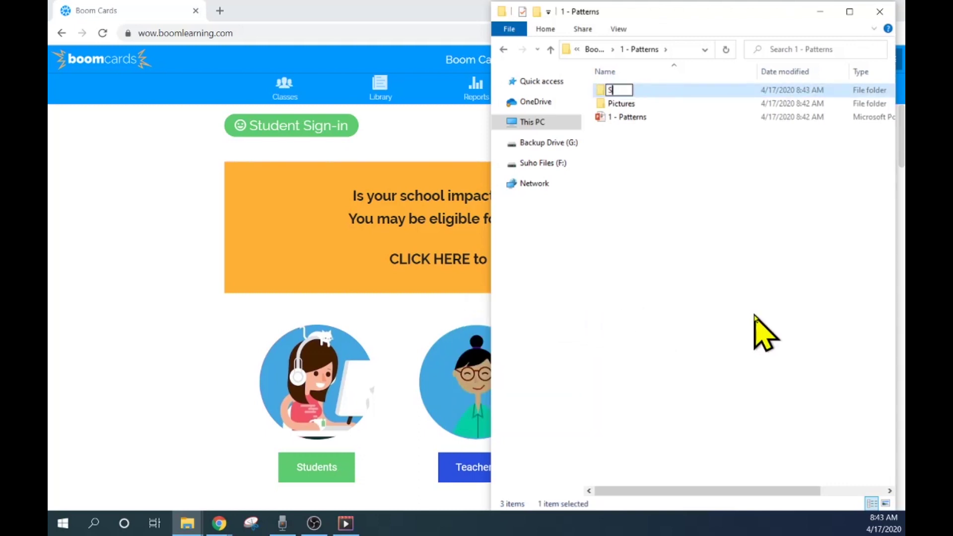
pyautogui.press('Return')
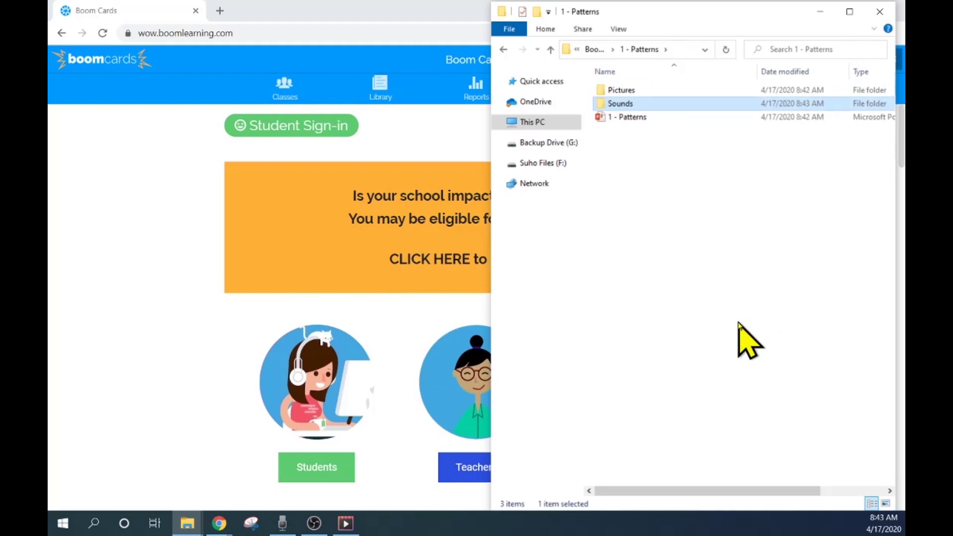
pyautogui.click(731, 292)
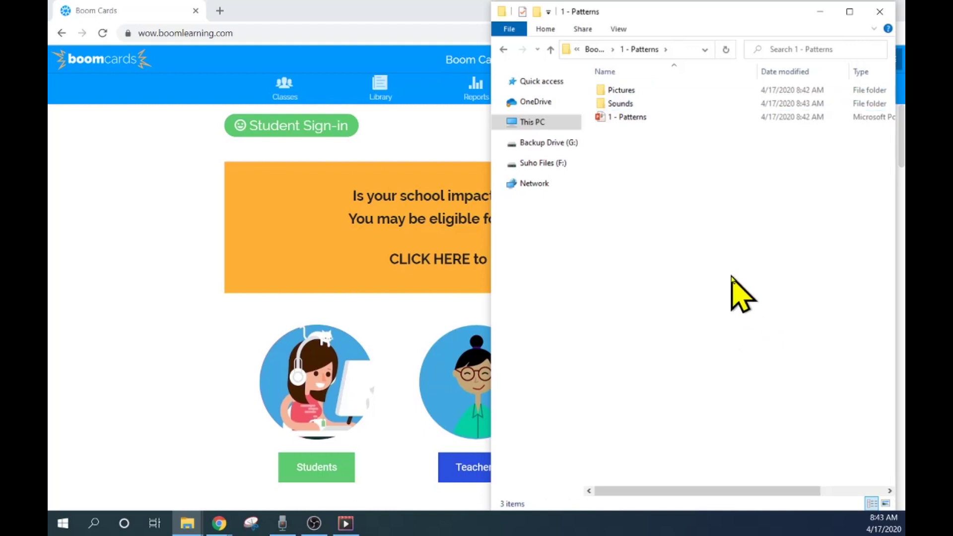
pyautogui.click(123, 249)
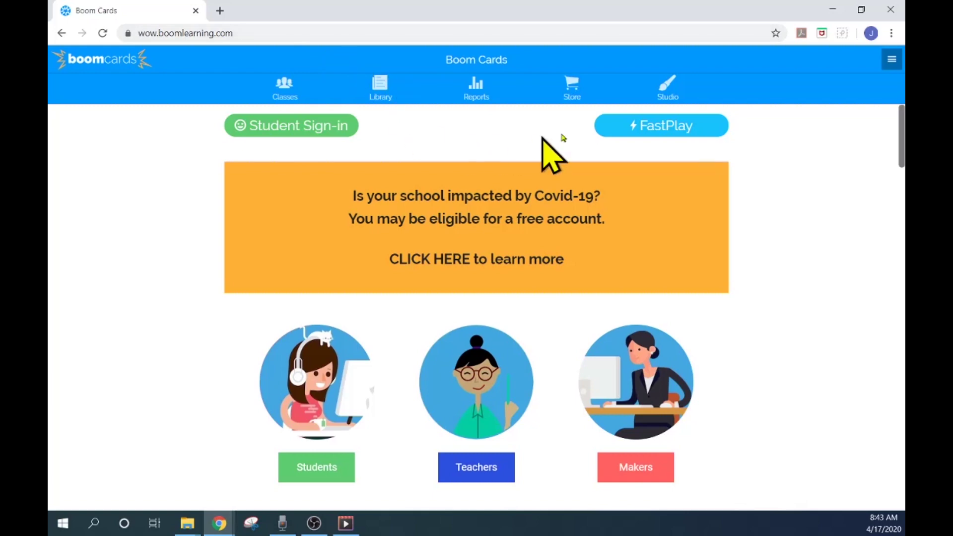
# Go to Studio and open the Images asset manager.
pyautogui.click(668, 96)
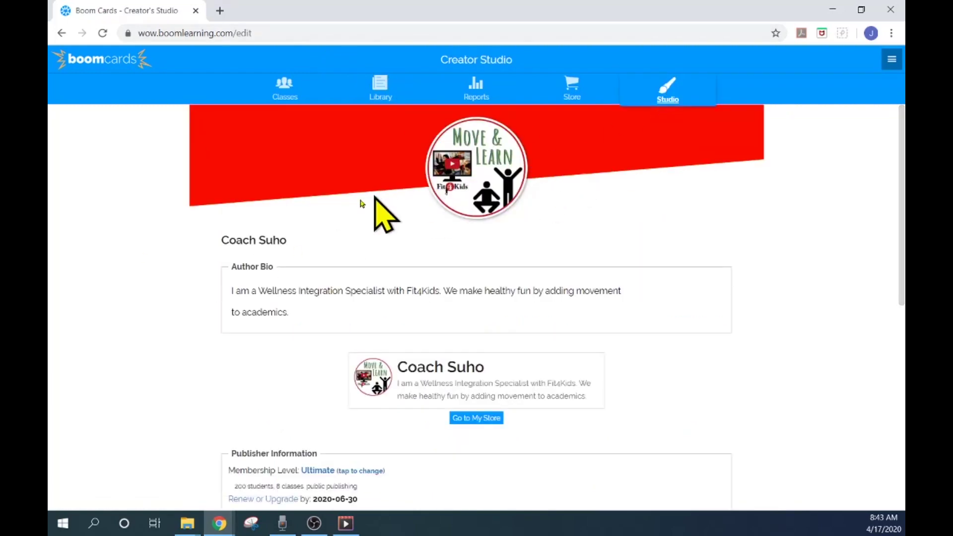
pyautogui.scroll(-8, 195, 230)
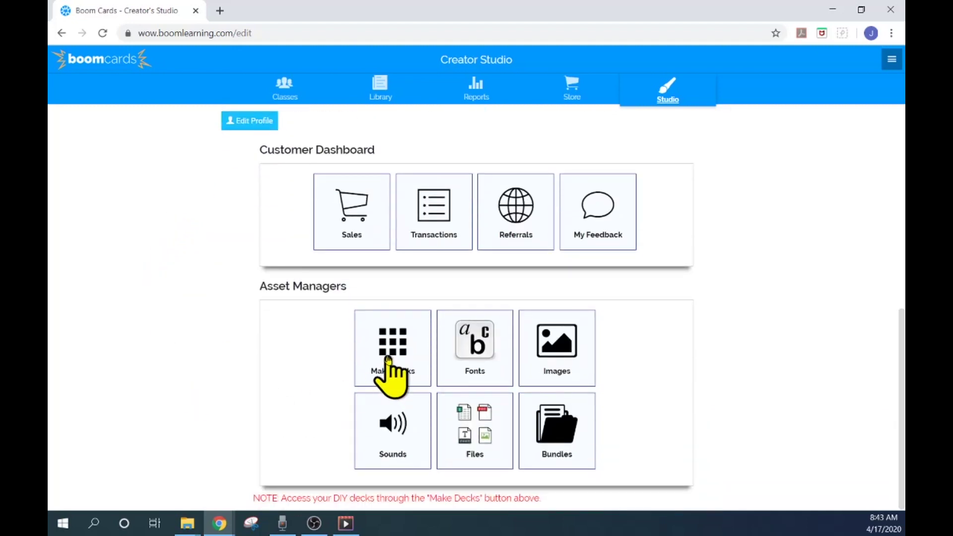
pyautogui.click(556, 363)
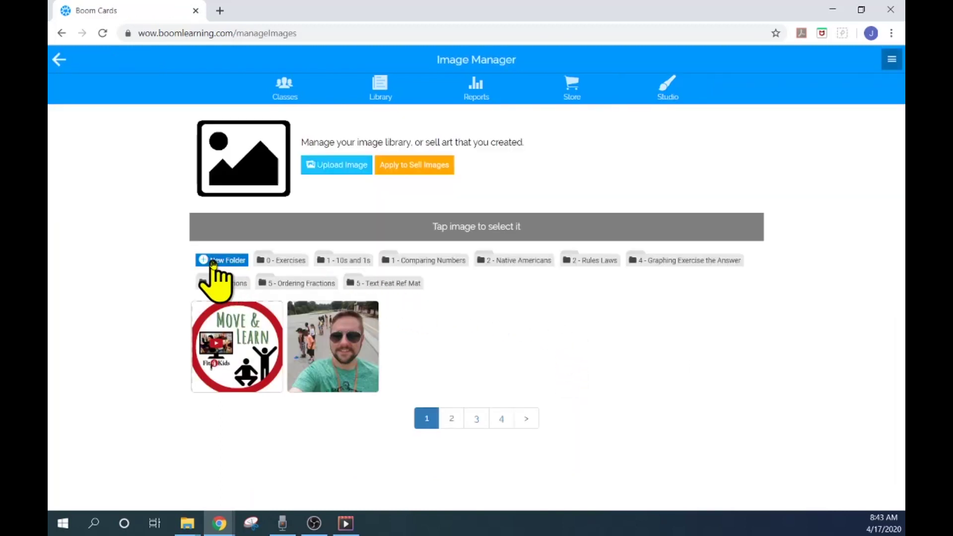
# Add a '1 - Patterns' image folder, open it, and start an image upload.
pyautogui.click(214, 260)
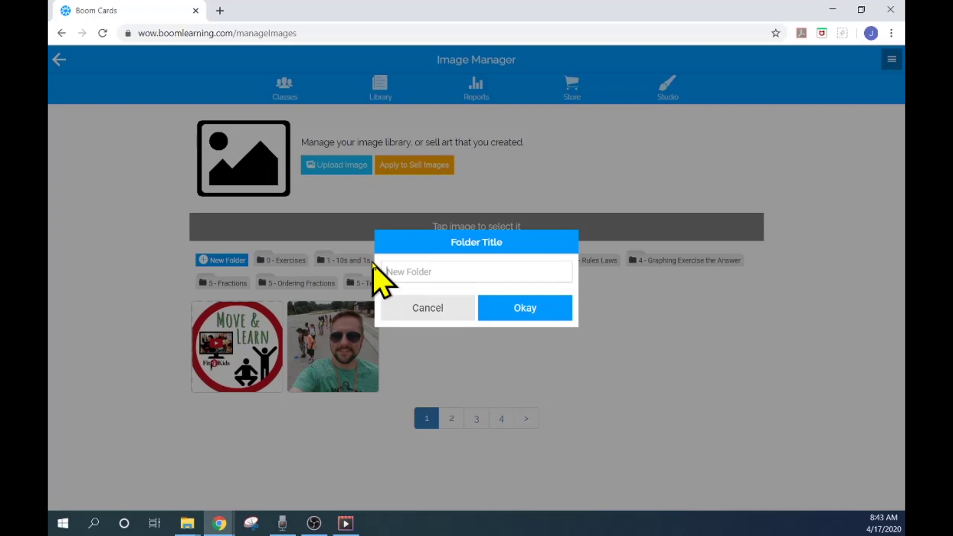
pyautogui.write('1')
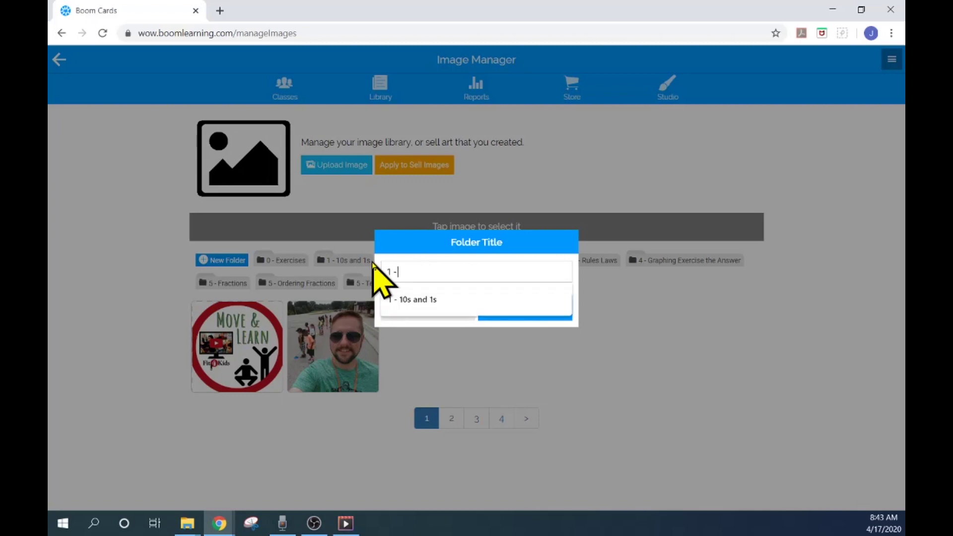
pyautogui.write(' - Patterns')
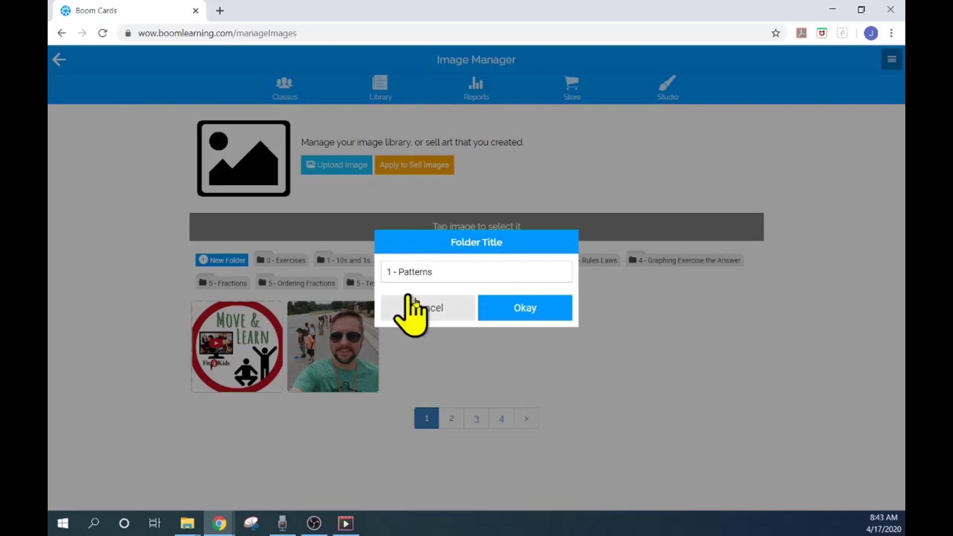
pyautogui.click(516, 311)
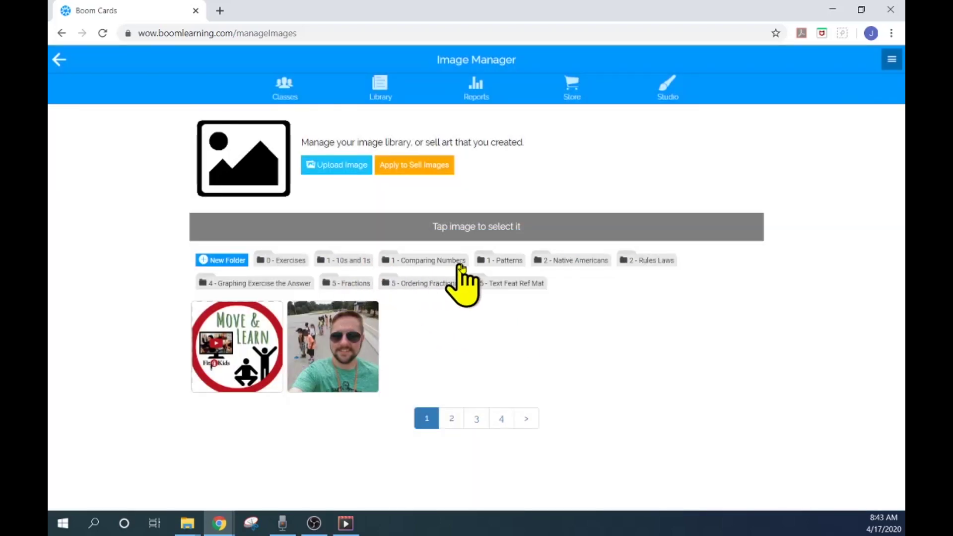
pyautogui.click(498, 263)
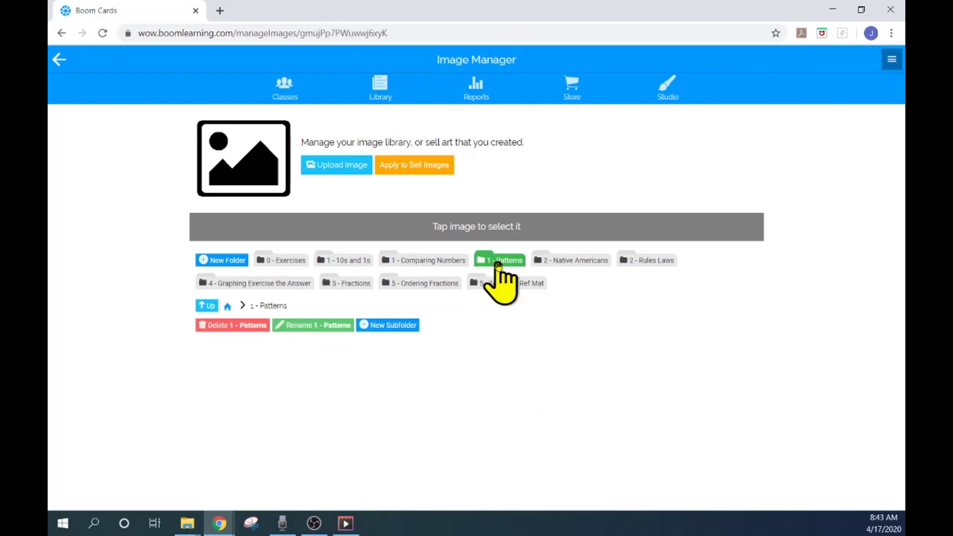
pyautogui.click(337, 168)
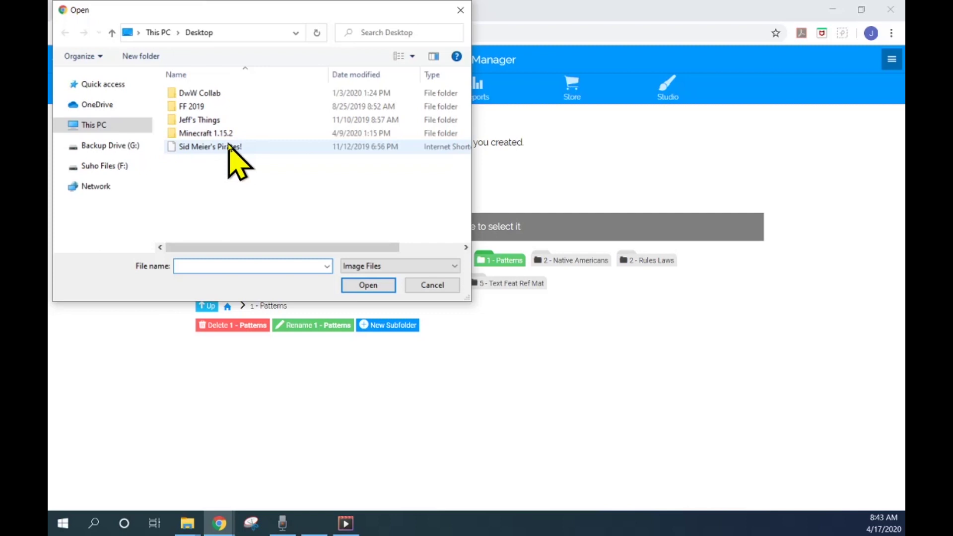
# Browse the external drive to Covid 19 Fit4Kids > Boom Cards > 1 - Patterns > Pictures.
pyautogui.click(104, 166)
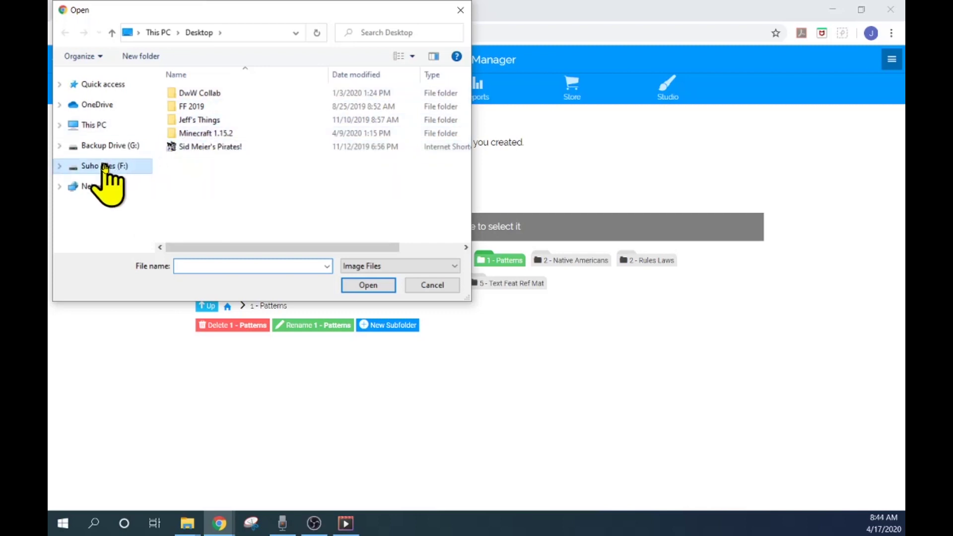
pyautogui.doubleClick(222, 161)
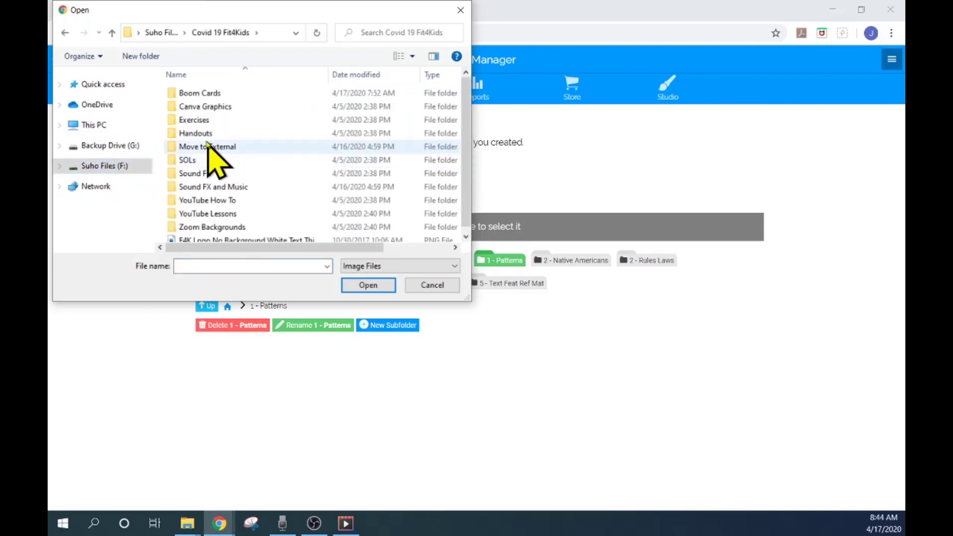
pyautogui.doubleClick(200, 94)
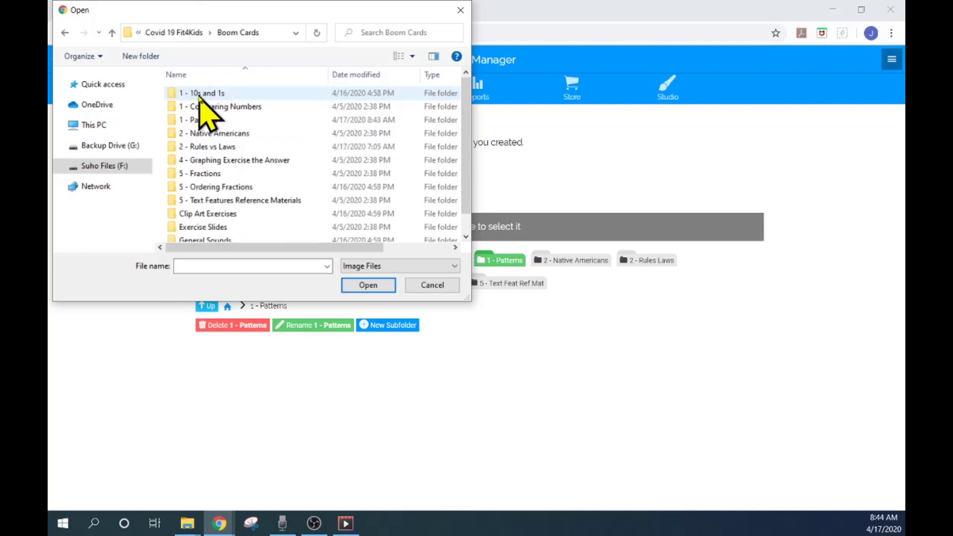
pyautogui.doubleClick(209, 120)
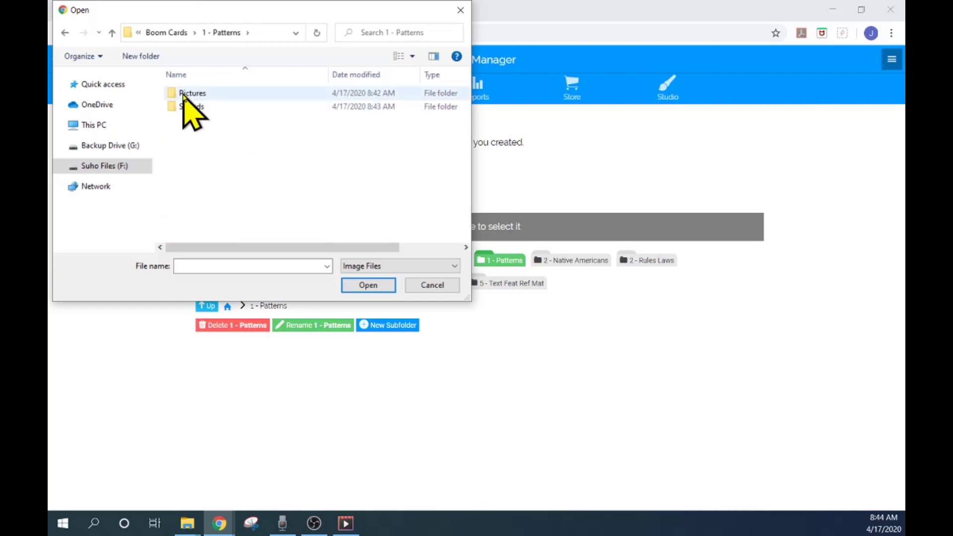
pyautogui.doubleClick(185, 93)
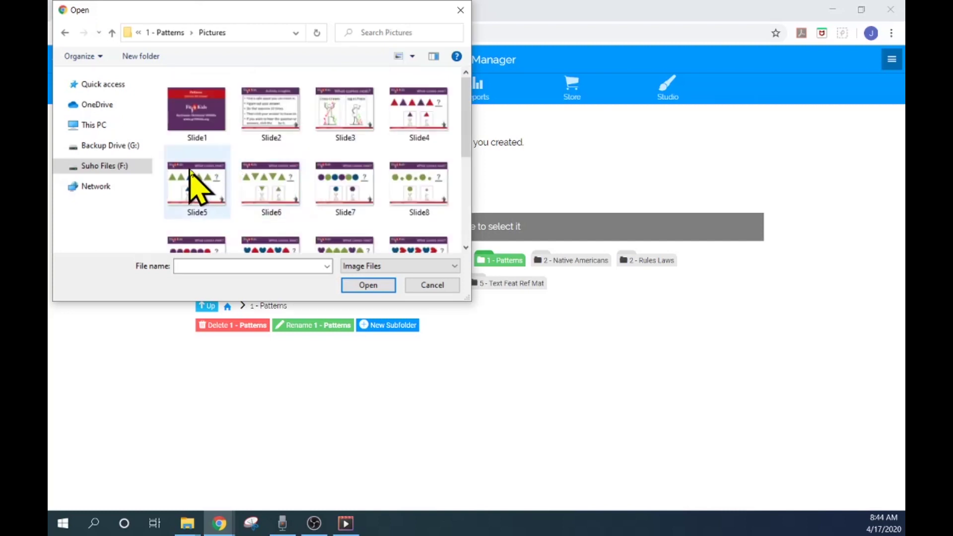
# Upload Slide20 into the 1 - Patterns image folder.
pyautogui.click(212, 110)
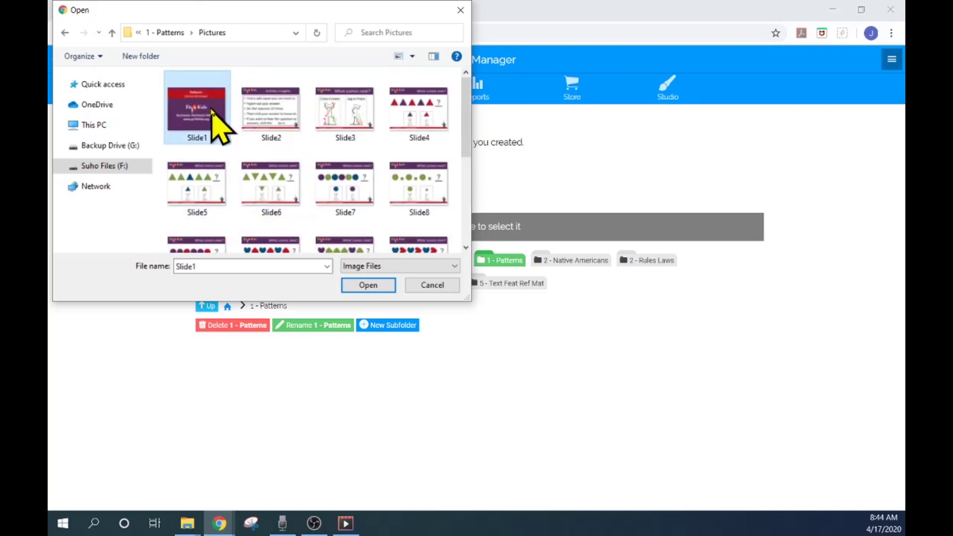
pyautogui.scroll(-3, 248, 122)
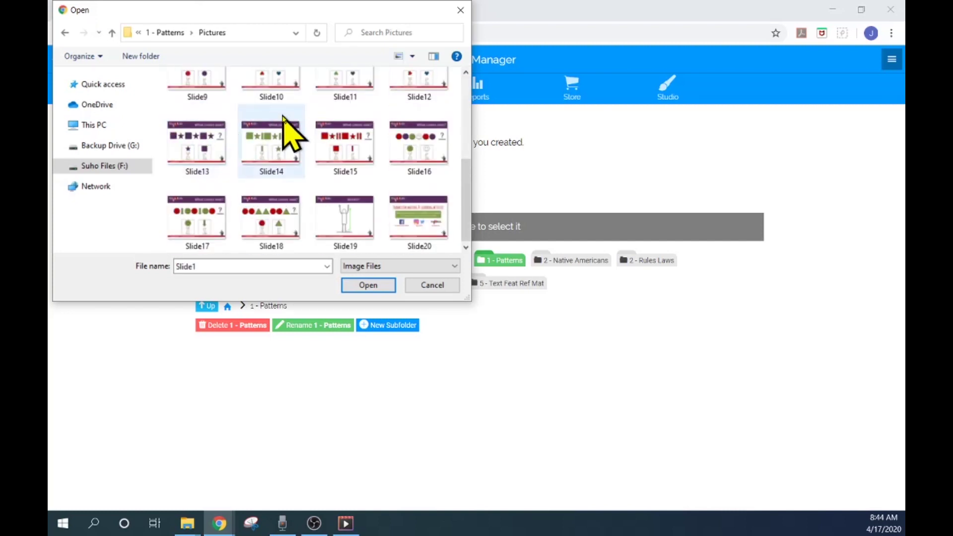
pyautogui.keyDown('shift'); pyautogui.click(428, 221); pyautogui.keyUp('shift')
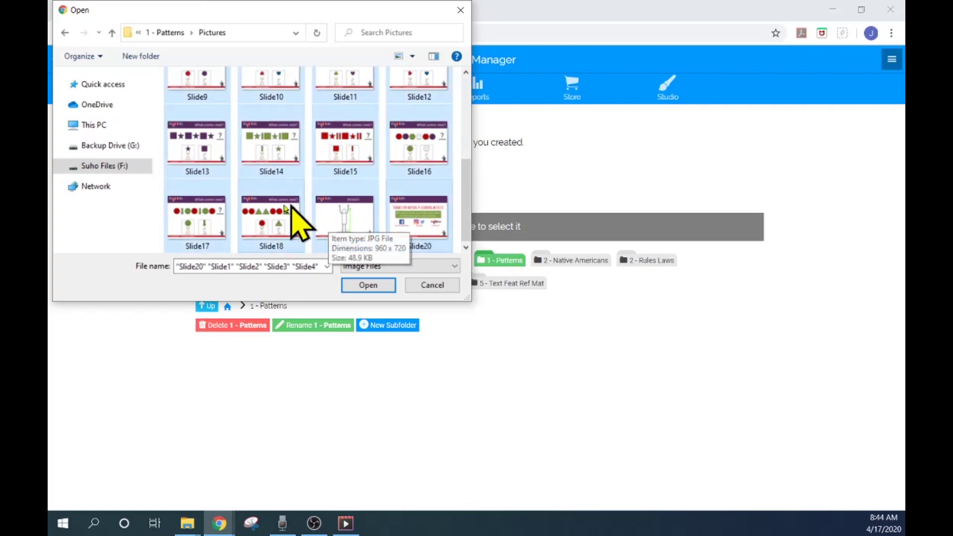
pyautogui.scroll(3, 354, 188)
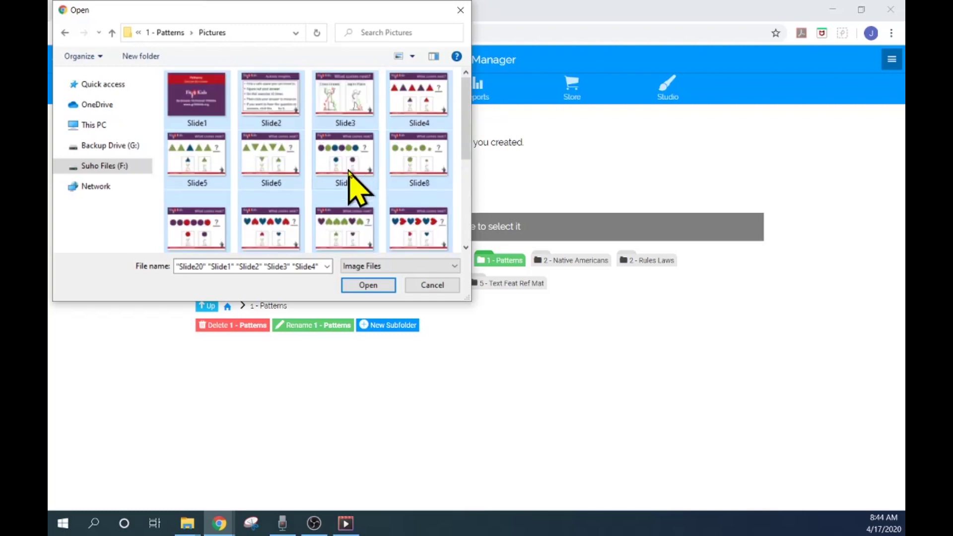
pyautogui.click(198, 124)
pyautogui.scroll(-3, 402, 156)
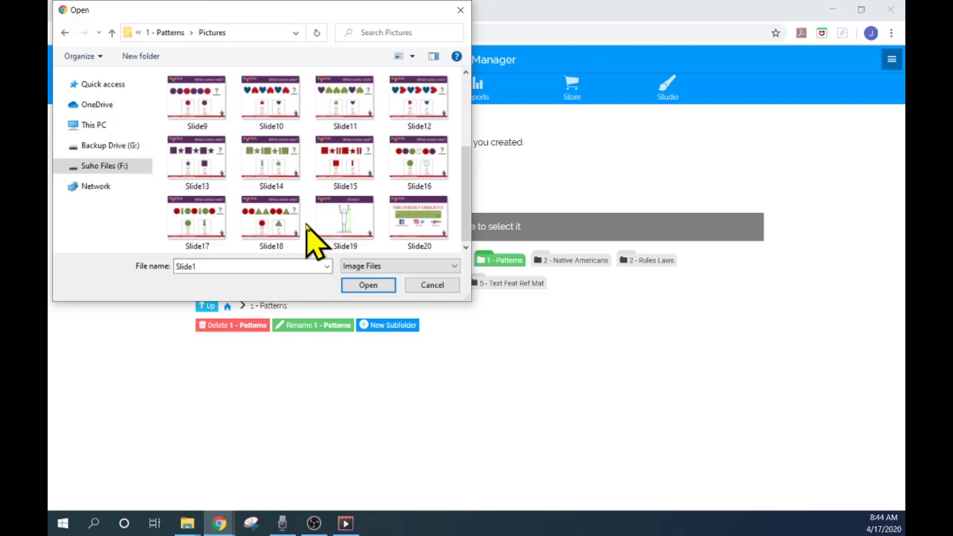
pyautogui.doubleClick(418, 224)
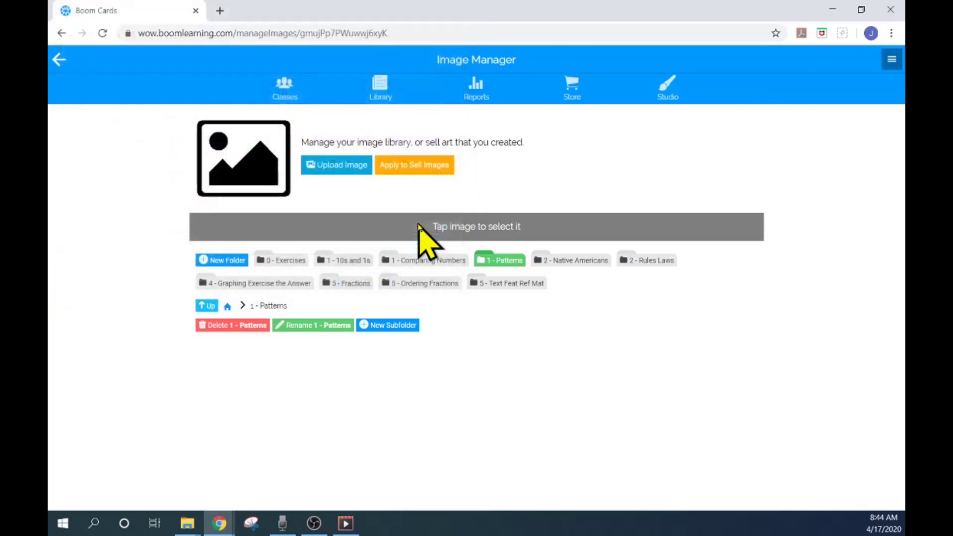
# Upload Slide19, Slide18 and Slide17 into the Patterns folder.
pyautogui.click(342, 168)
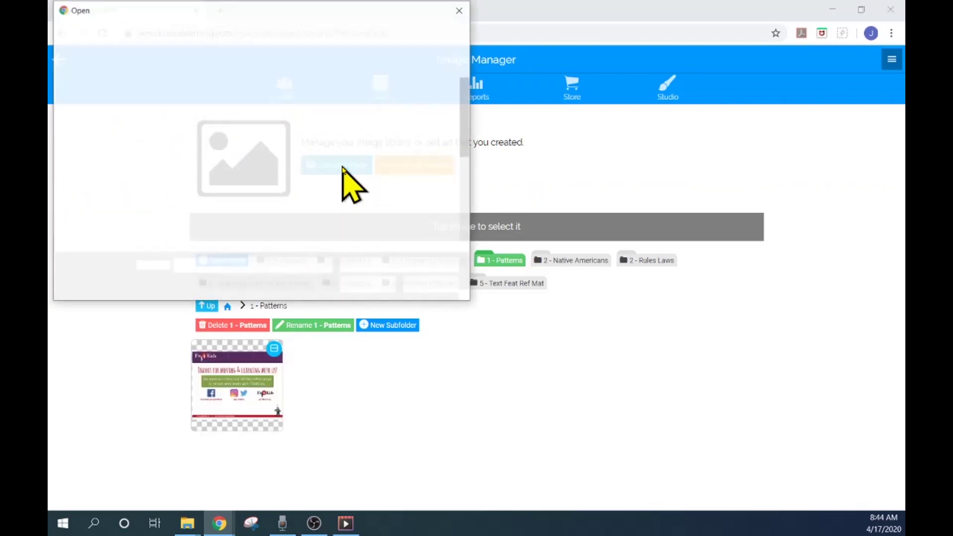
pyautogui.scroll(-1, 344, 170)
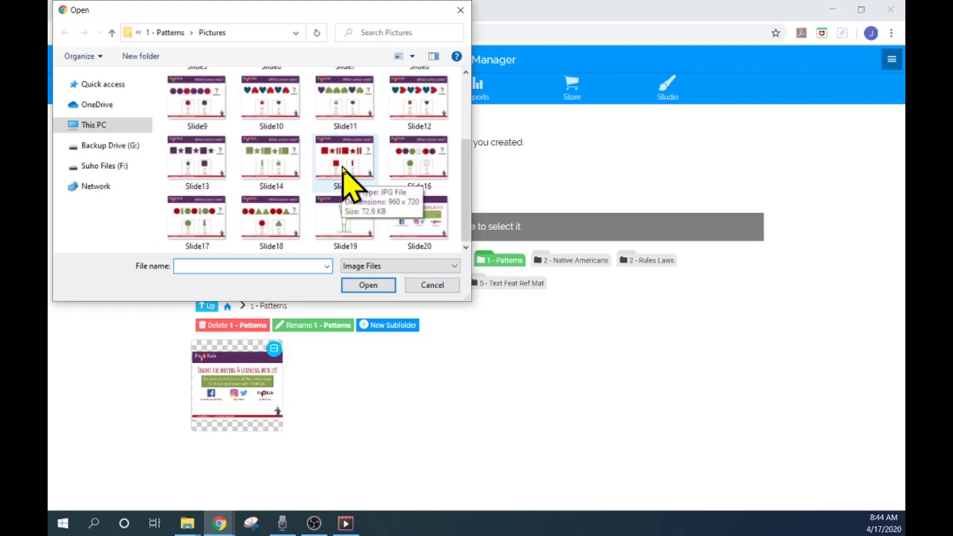
pyautogui.doubleClick(351, 220)
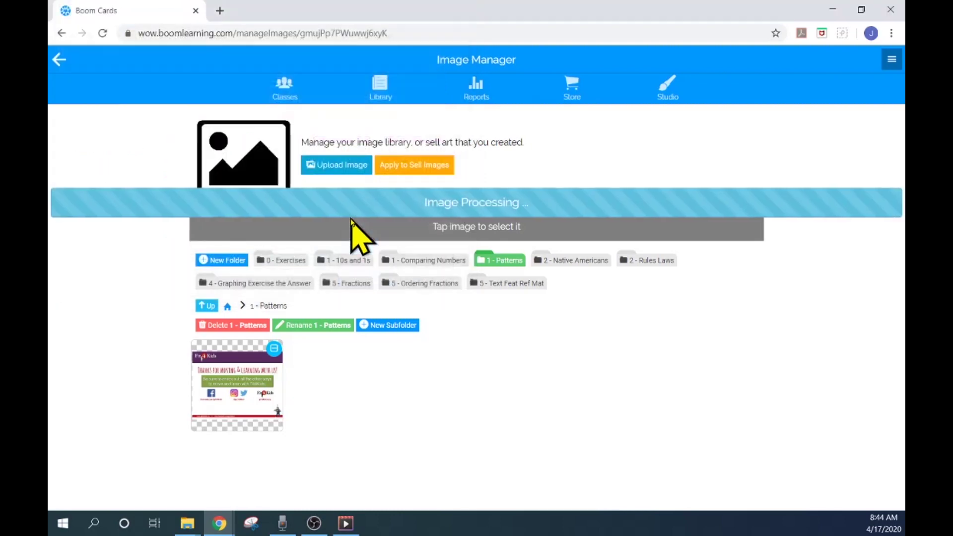
pyautogui.click(340, 167)
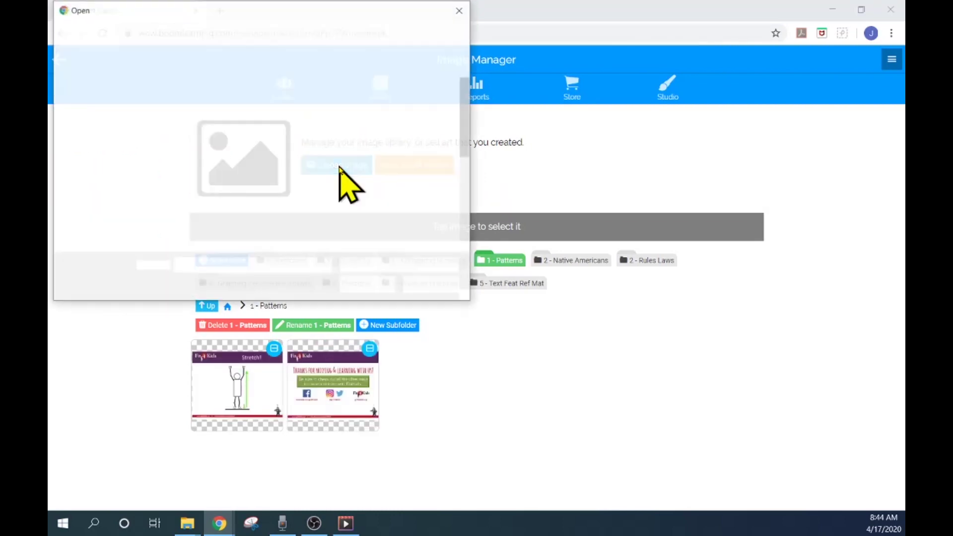
pyautogui.doubleClick(271, 212)
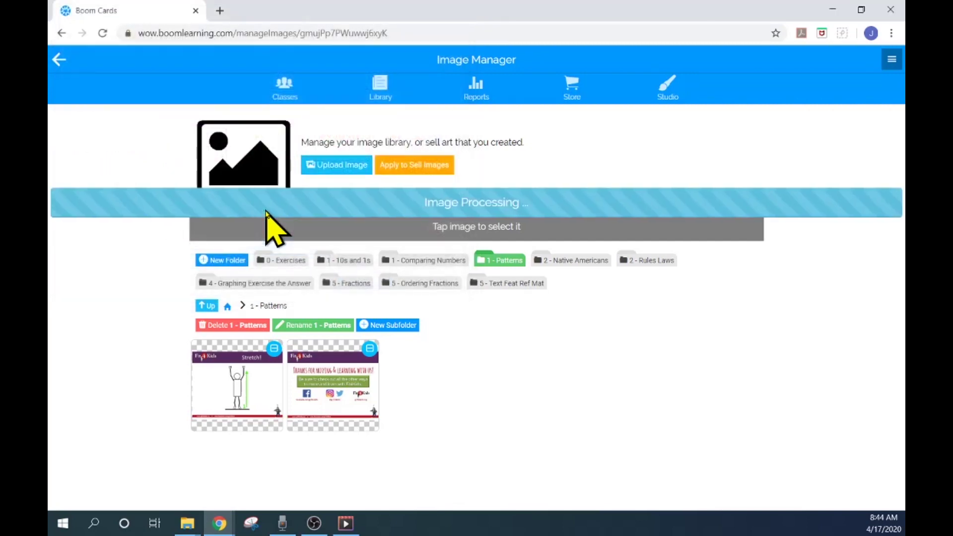
pyautogui.click(262, 176)
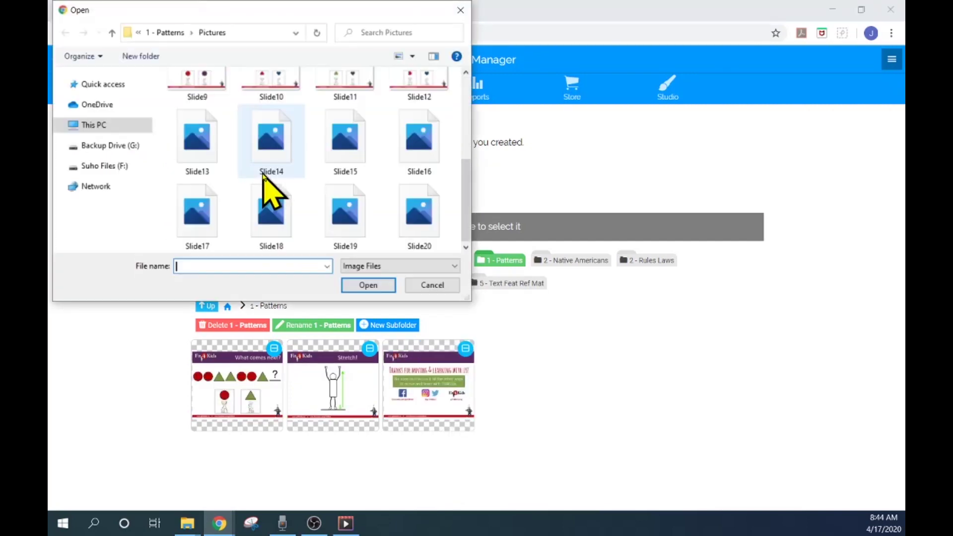
pyautogui.click(219, 213)
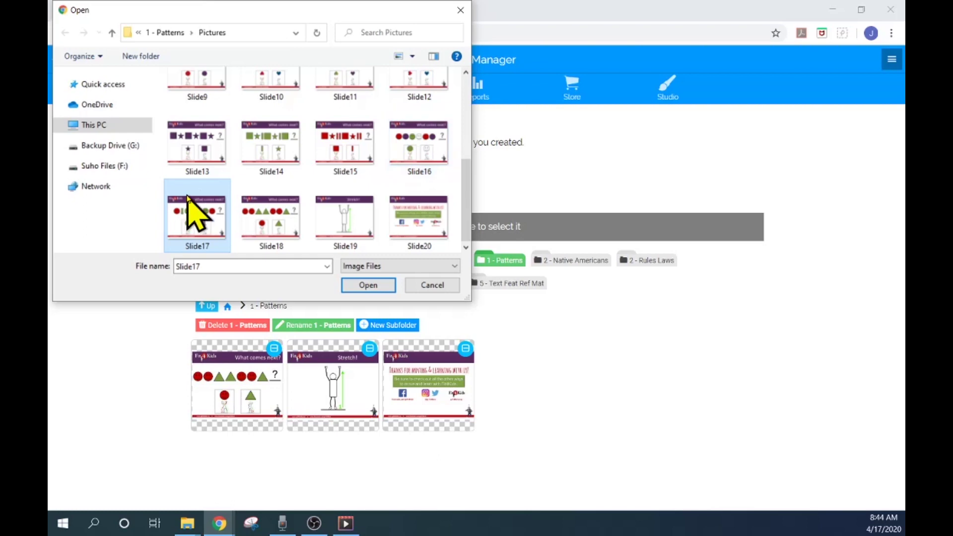
pyautogui.click(348, 282)
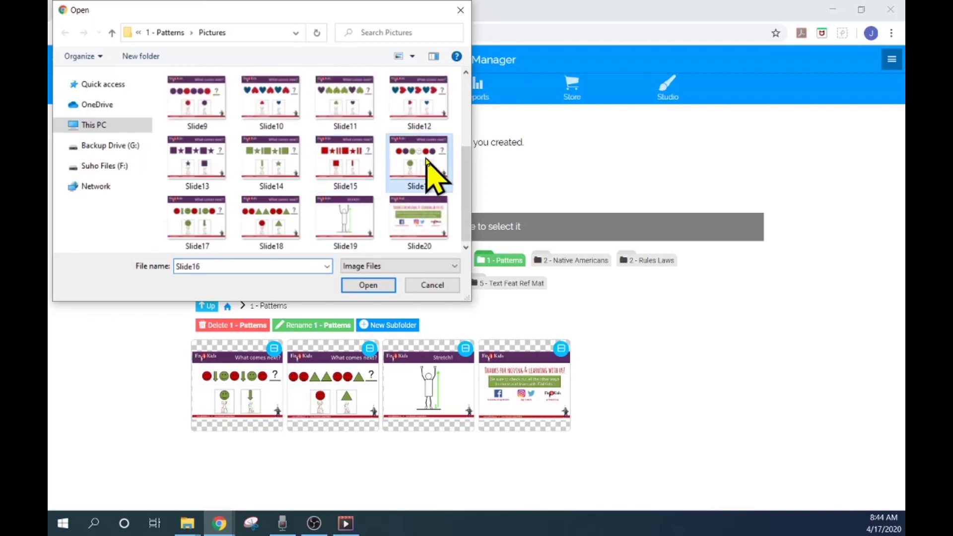
# Upload Slide16, Slide15, Slide14 and Slide8 into the Patterns folder.
pyautogui.doubleClick(425, 159)
pyautogui.click(329, 170)
pyautogui.doubleClick(357, 181)
pyautogui.click(337, 165)
pyautogui.doubleClick(351, 171)
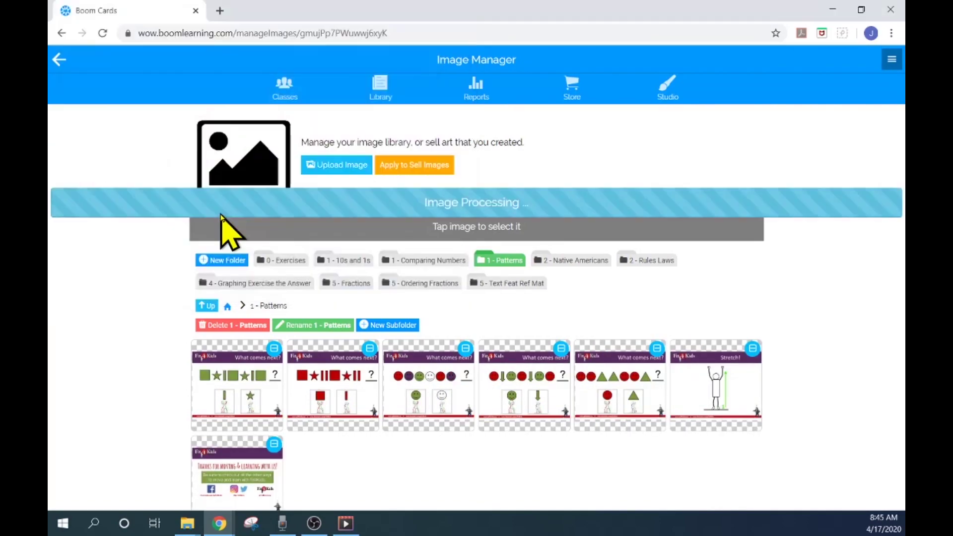
pyautogui.click(340, 169)
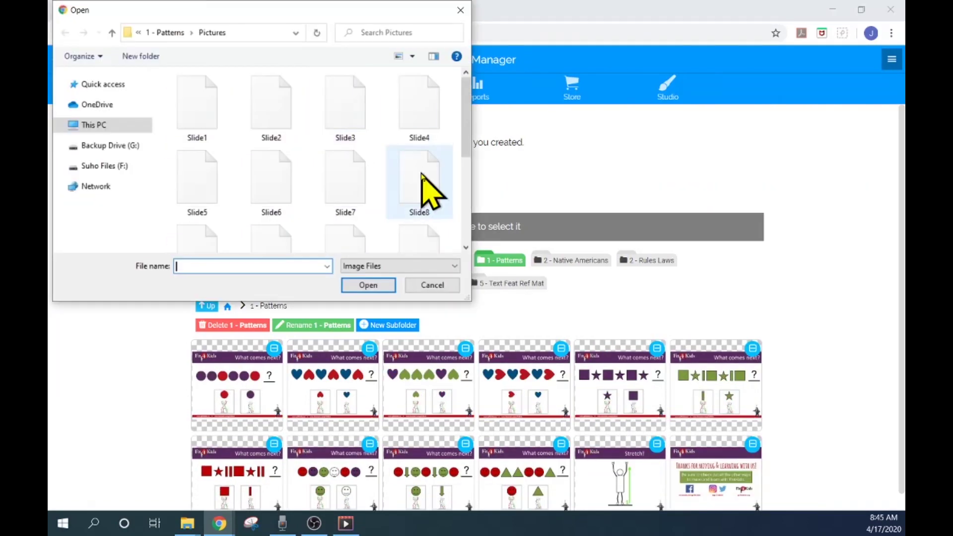
pyautogui.doubleClick(426, 191)
pyautogui.click(343, 166)
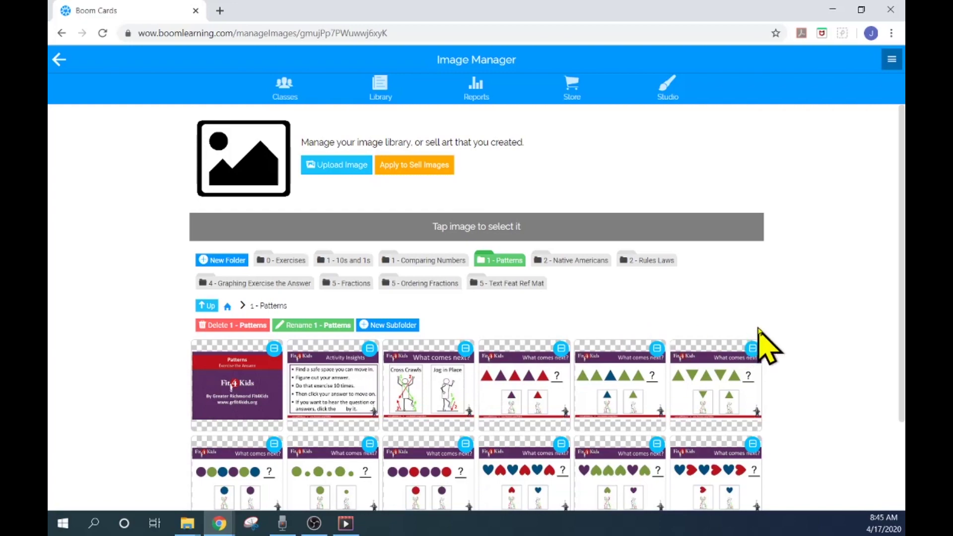
# Go to the Creator Studio and open Make Decks to list the self-made decks.
pyautogui.scroll(-2, 799, 330)
pyautogui.scroll(-2, 797, 328)
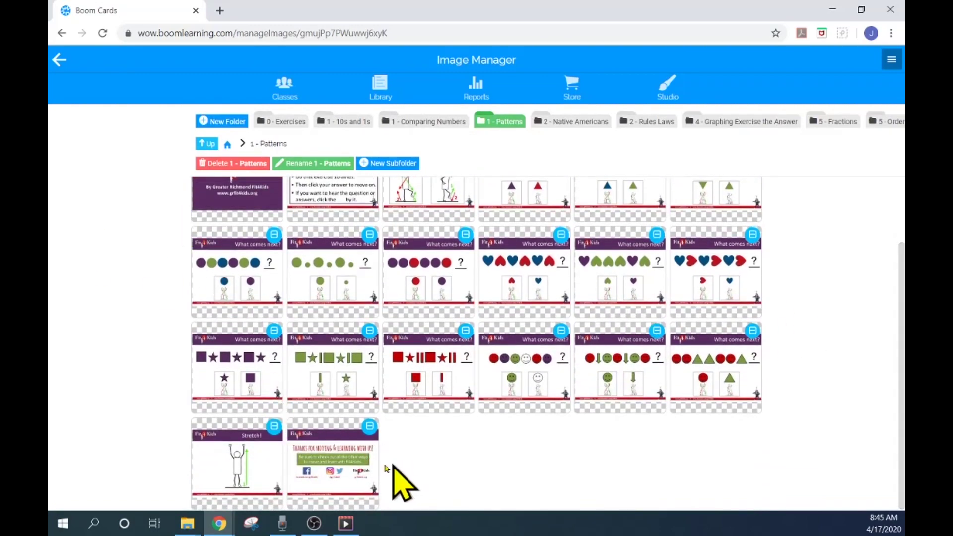
pyautogui.scroll(5, 498, 430)
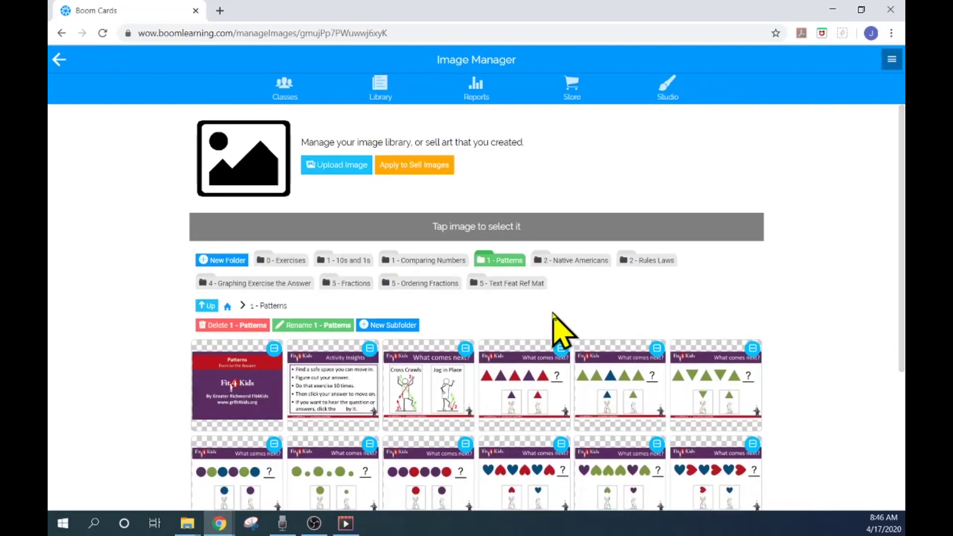
pyautogui.click(666, 94)
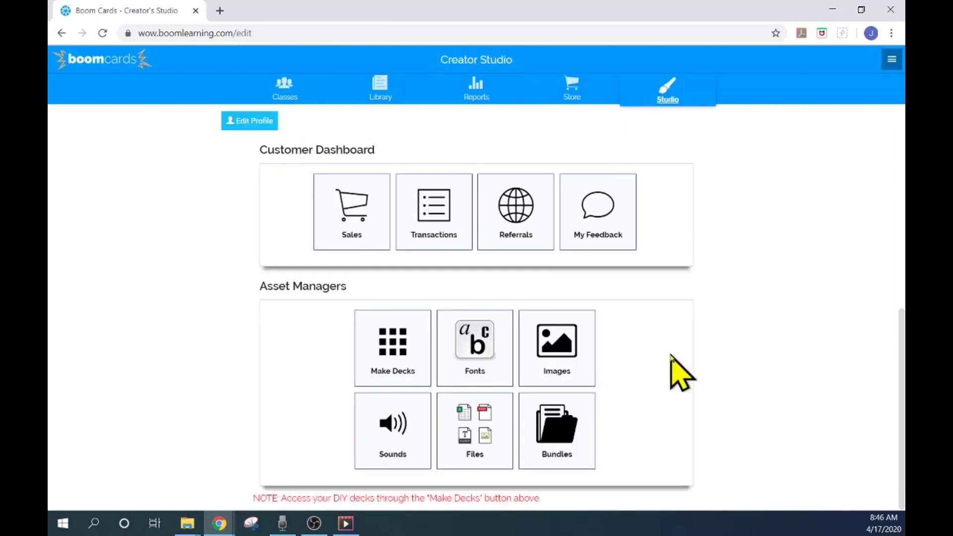
pyautogui.click(382, 349)
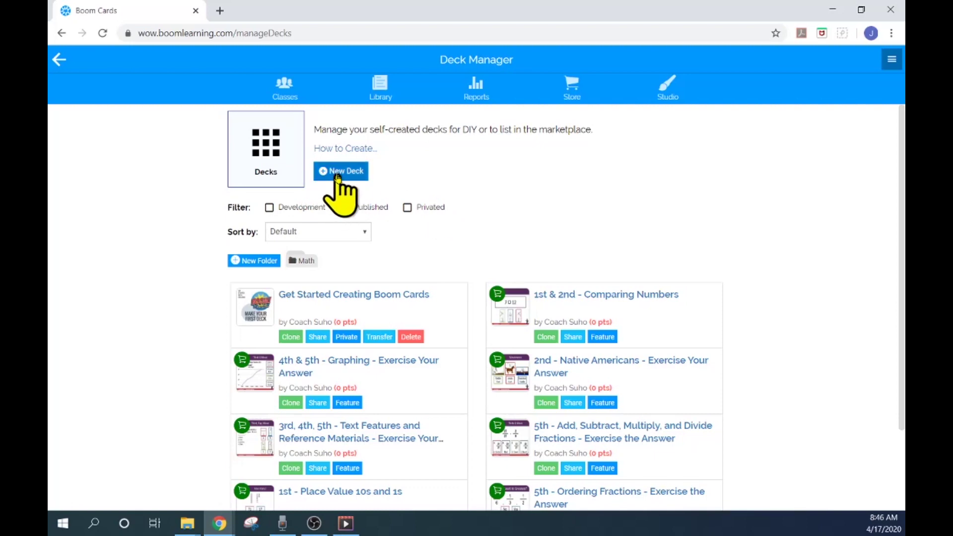
# Create a new Untitled Deck from the Deck Manager.
pyautogui.scroll(-2, 719, 228)
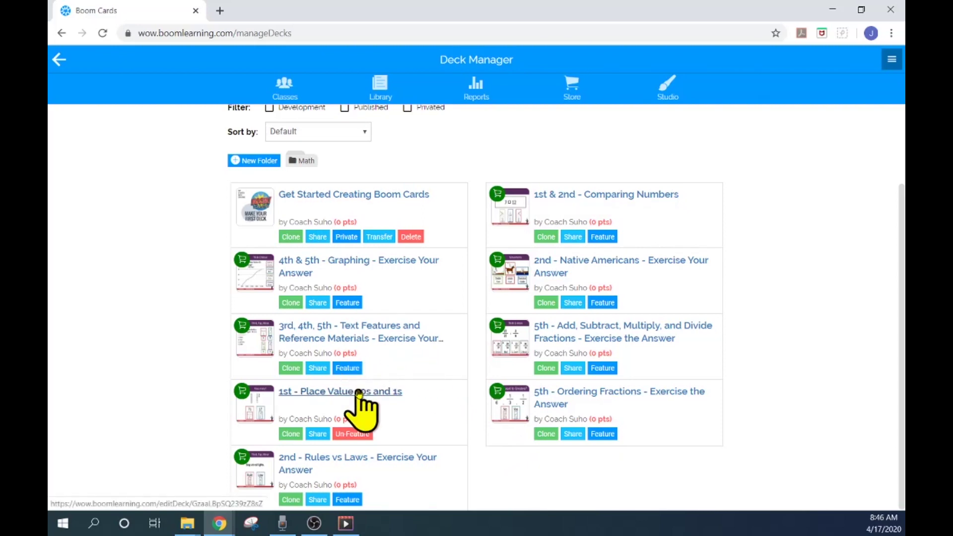
pyautogui.scroll(2, 431, 328)
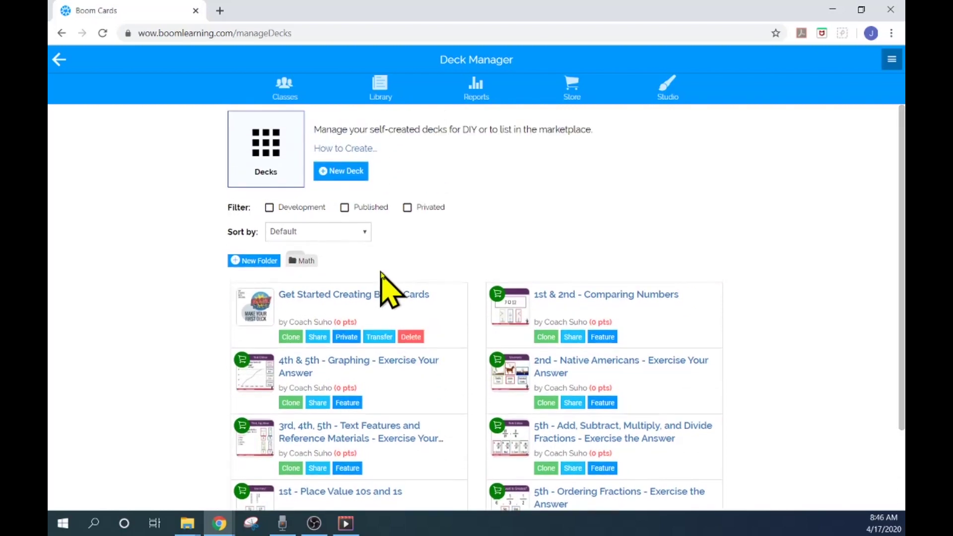
pyautogui.click(355, 173)
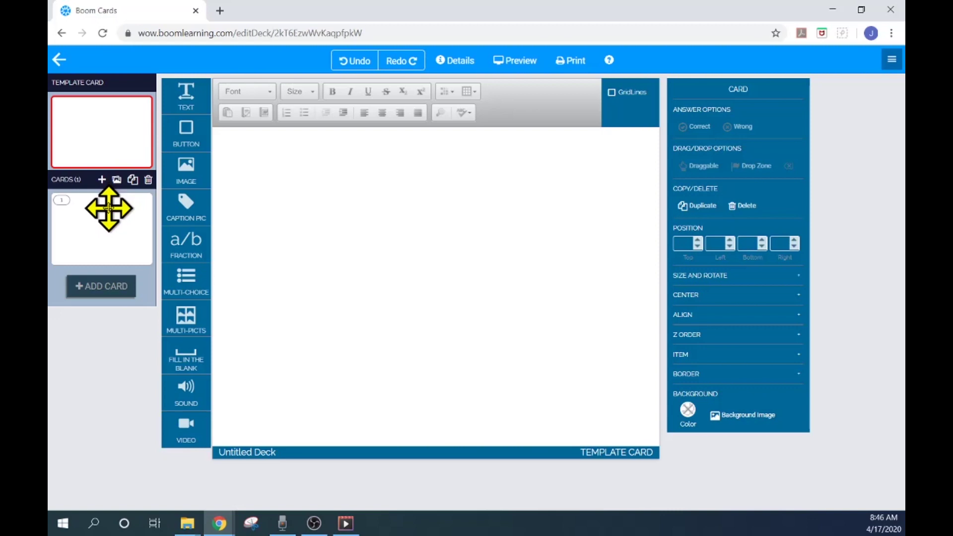
# With card 1 selected, confirm creating new cards from background images.
pyautogui.click(103, 230)
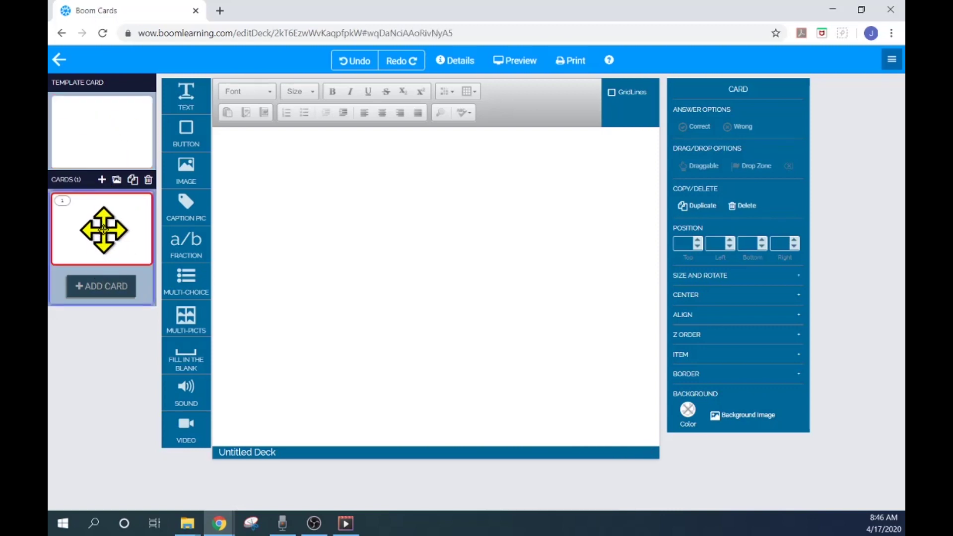
pyautogui.click(117, 179)
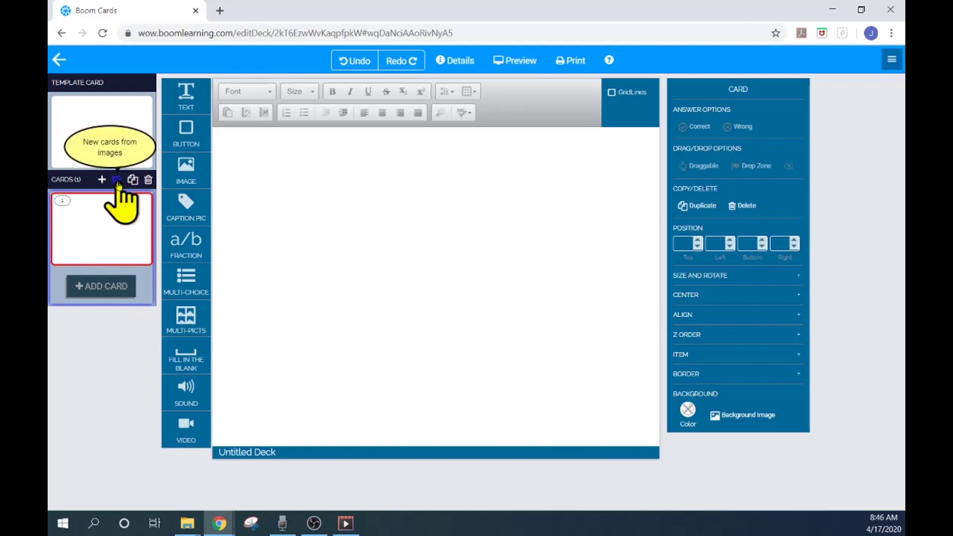
pyautogui.click(117, 180)
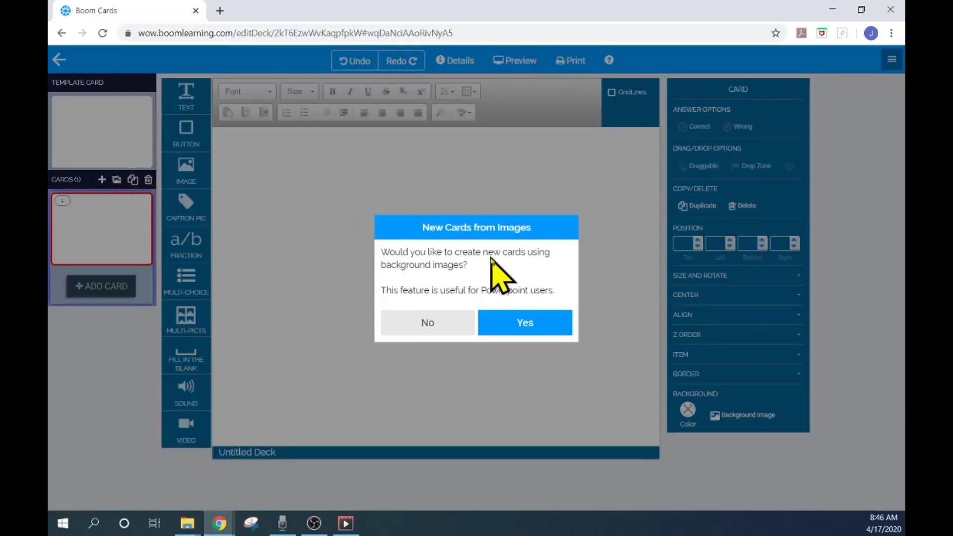
pyautogui.click(525, 325)
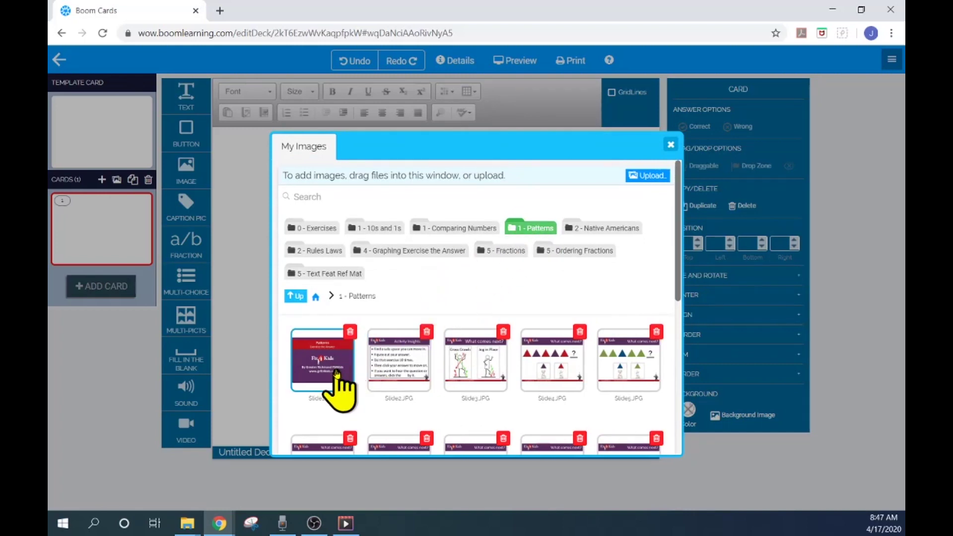
# Pick Slide2 through Slide10 in order as card images.
pyautogui.moveTo(405, 392); pyautogui.dragTo(411, 394)
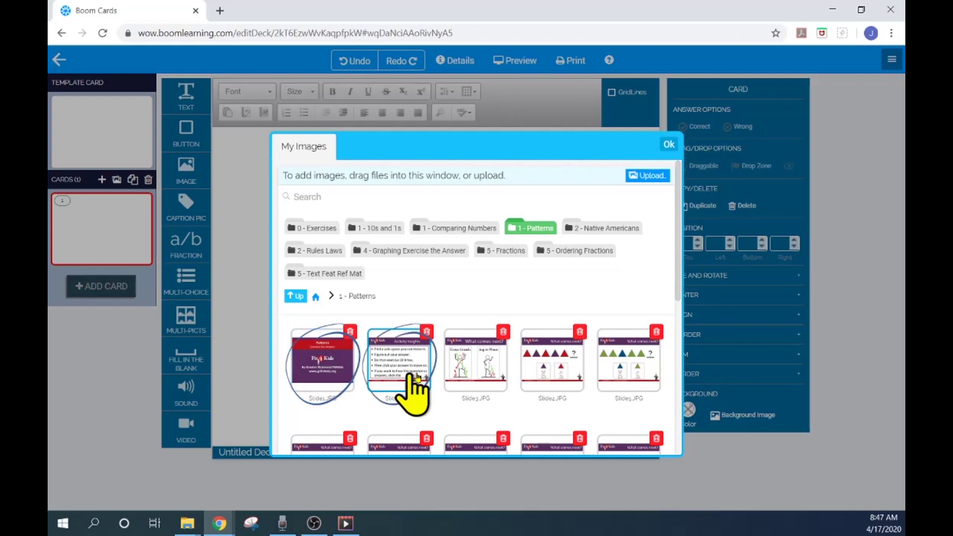
pyautogui.moveTo(501, 387); pyautogui.dragTo(511, 390)
pyautogui.moveTo(586, 385); pyautogui.dragTo(596, 377)
pyautogui.moveTo(660, 392); pyautogui.dragTo(571, 373)
pyautogui.scroll(-3, 570, 373)
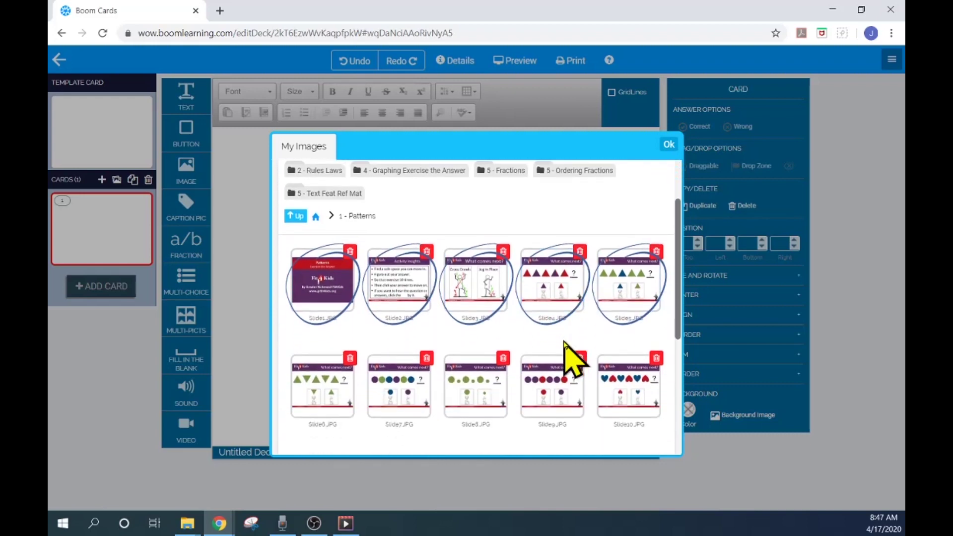
pyautogui.moveTo(348, 403); pyautogui.dragTo(304, 393)
pyautogui.moveTo(422, 402); pyautogui.dragTo(448, 373)
pyautogui.moveTo(497, 400)
pyautogui.mouseDown()
pyautogui.moveTo(516, 382)
pyautogui.moveTo(586, 377)
pyautogui.mouseUp()
pyautogui.moveTo(660, 392); pyautogui.dragTo(606, 372)
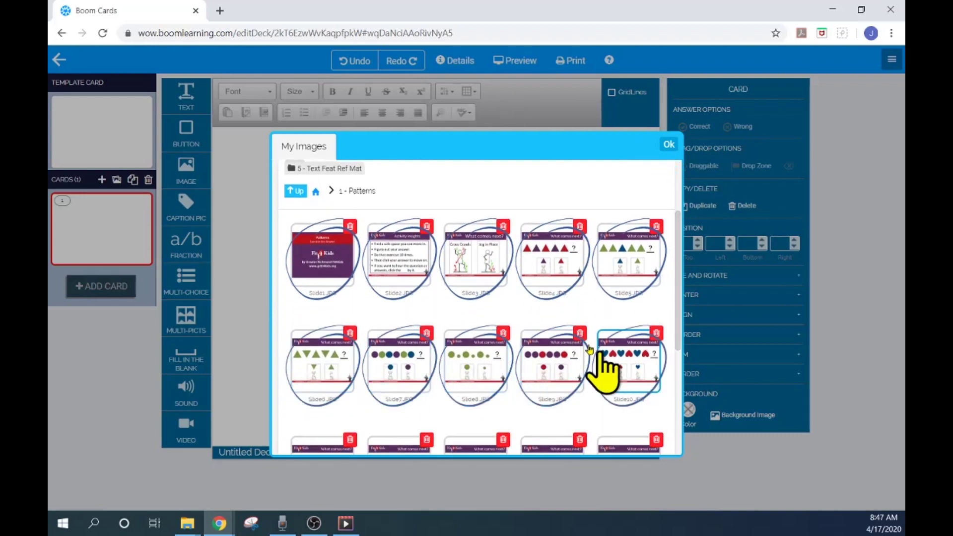
pyautogui.scroll(-4, 379, 315)
# Pick Slide11 through Slide20 as card images and create the cards.
pyautogui.moveTo(365, 363); pyautogui.dragTo(351, 366)
pyautogui.moveTo(427, 370); pyautogui.dragTo(405, 351)
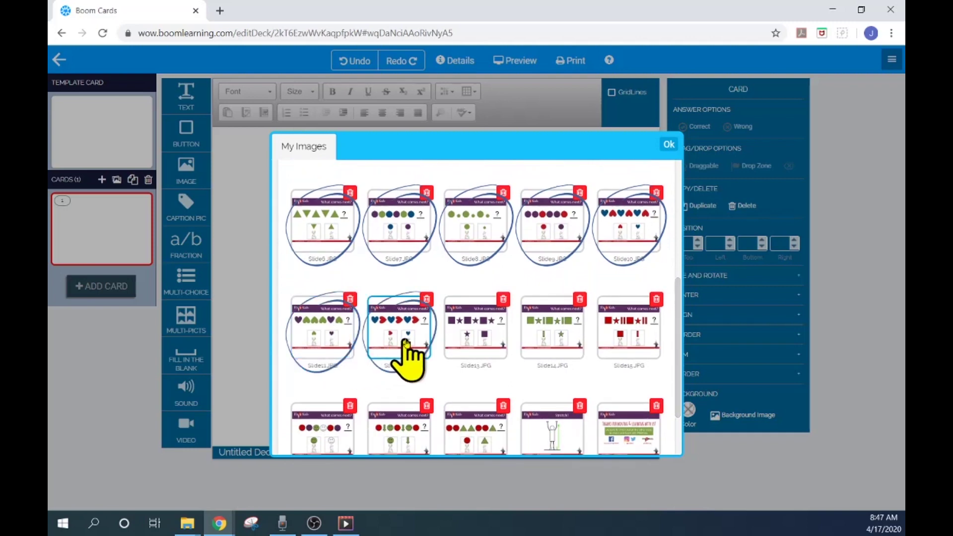
pyautogui.moveTo(504, 378); pyautogui.dragTo(489, 369)
pyautogui.moveTo(579, 377); pyautogui.dragTo(557, 358)
pyautogui.moveTo(656, 370); pyautogui.dragTo(609, 335)
pyautogui.scroll(-2, 610, 337)
pyautogui.moveTo(358, 337); pyautogui.dragTo(315, 374)
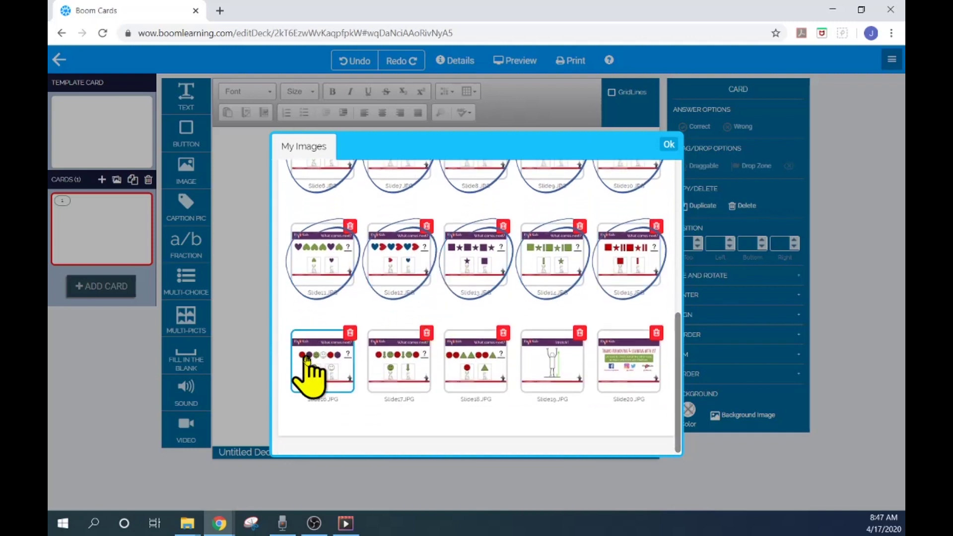
pyautogui.moveTo(430, 337); pyautogui.dragTo(392, 368)
pyautogui.moveTo(507, 337); pyautogui.dragTo(477, 370)
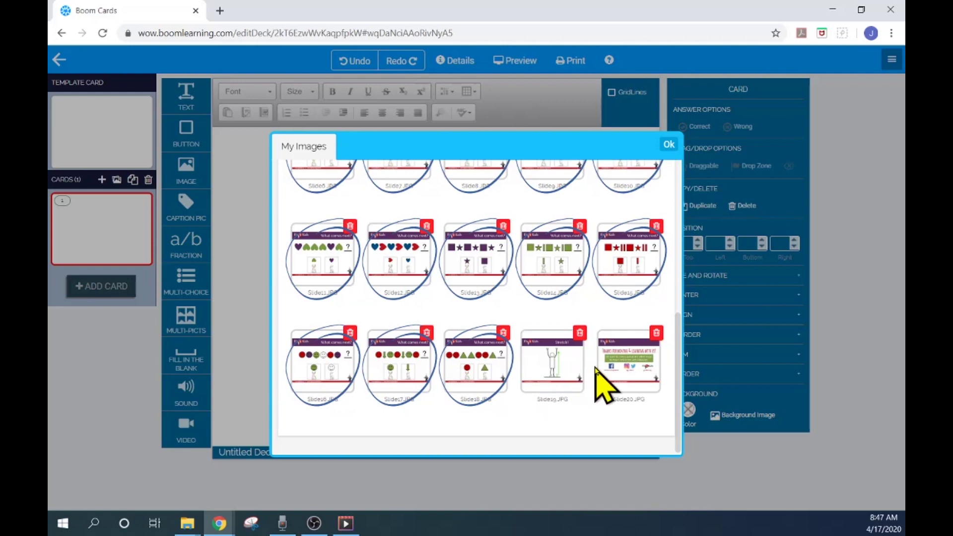
pyautogui.moveTo(607, 383); pyautogui.dragTo(628, 389)
pyautogui.moveTo(581, 335)
pyautogui.mouseDown()
pyautogui.moveTo(549, 382)
pyautogui.moveTo(526, 367)
pyautogui.mouseUp()
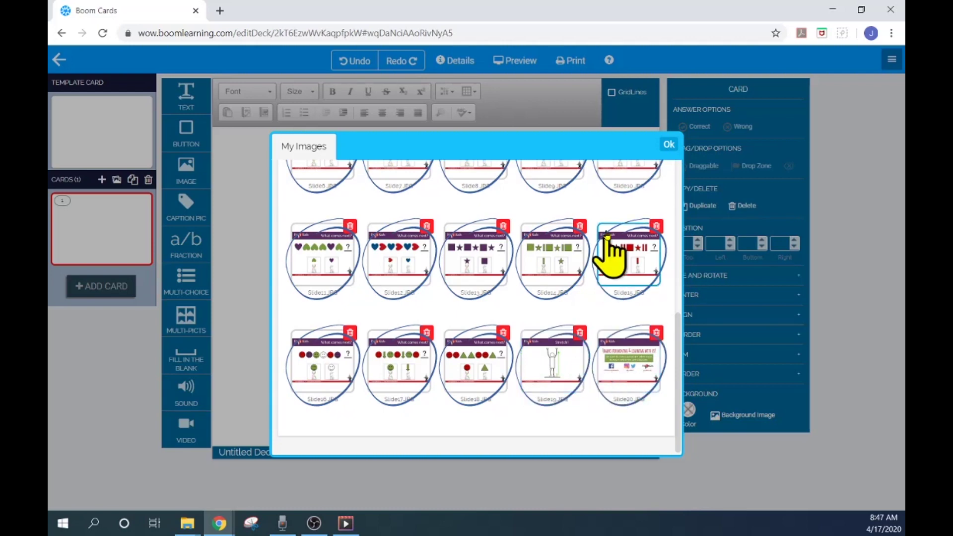
pyautogui.click(668, 144)
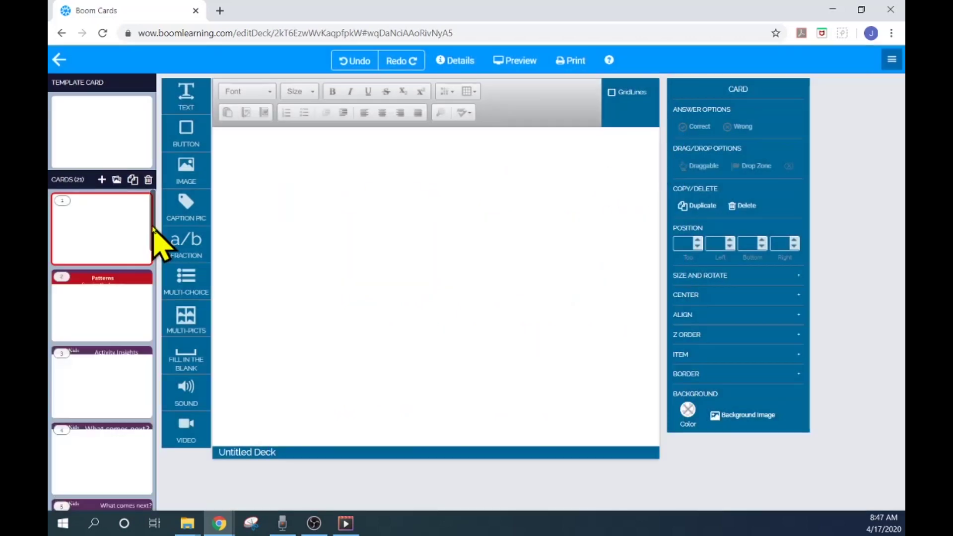
# Move the thank-you card (card 20) to the end, after the Stretch! card.
pyautogui.scroll(-15, 124, 273)
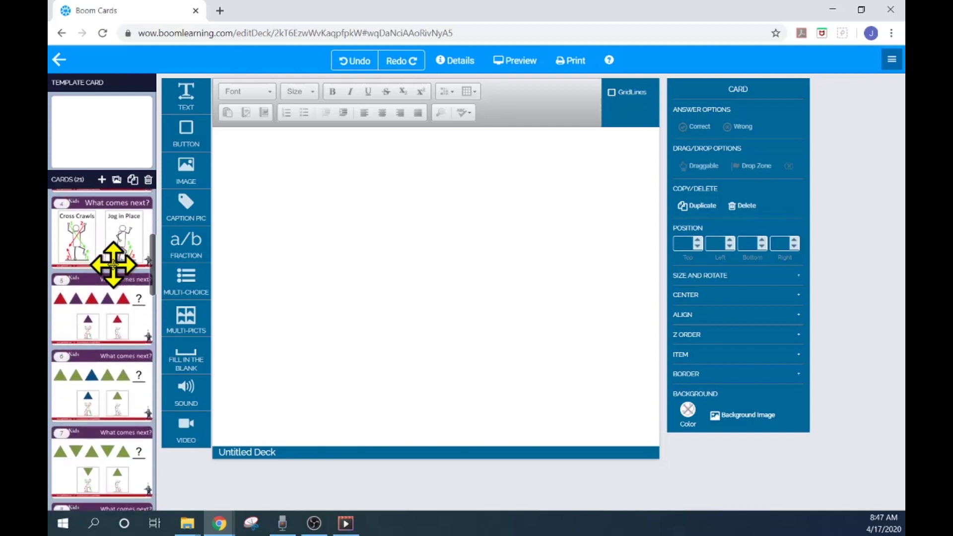
pyautogui.scroll(-10, 114, 264)
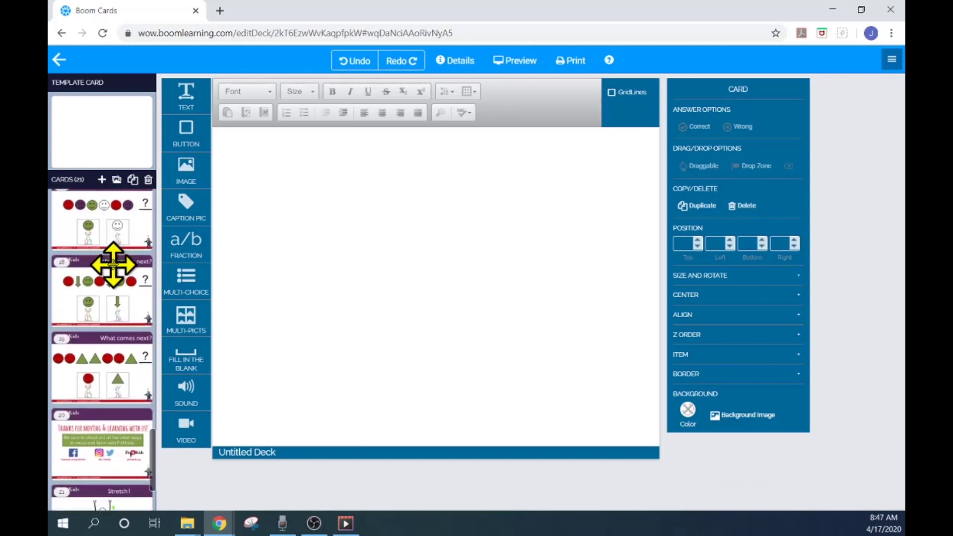
pyautogui.click(101, 354)
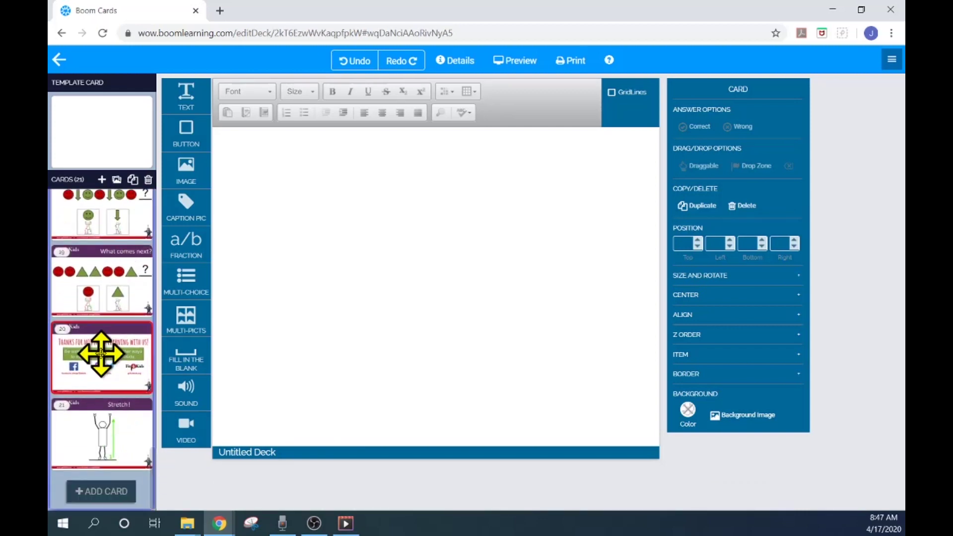
pyautogui.moveTo(101, 353); pyautogui.dragTo(102, 502)
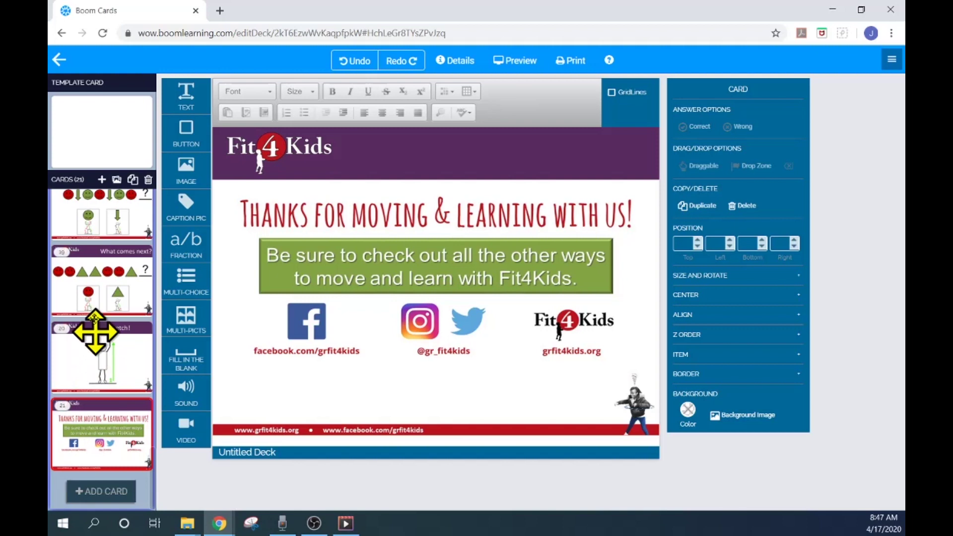
# Delete the blank first card.
pyautogui.scroll(15, 92, 372)
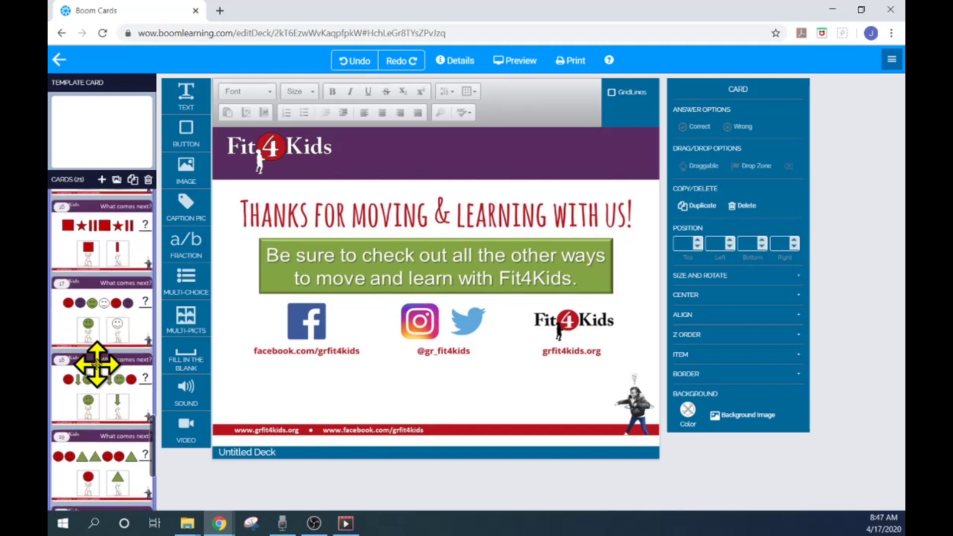
pyautogui.scroll(10, 97, 365)
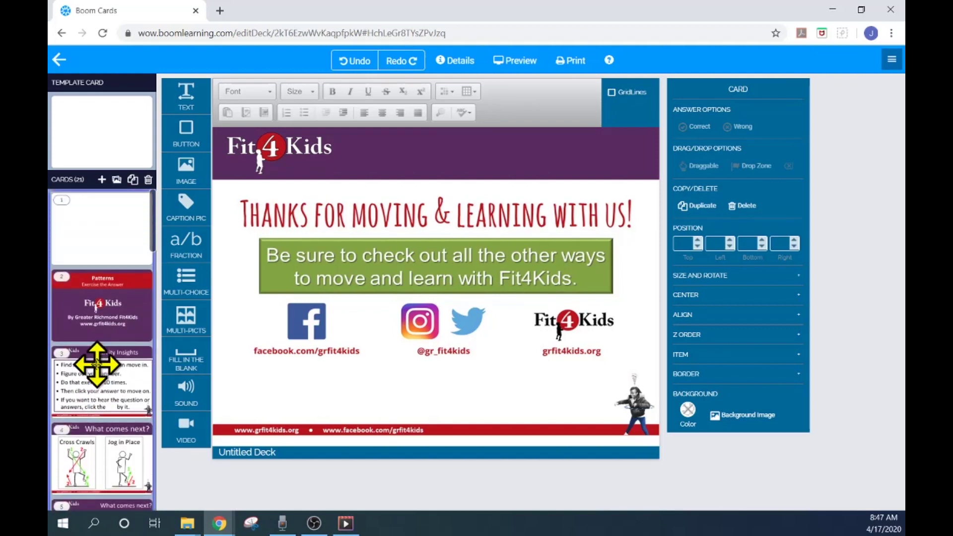
pyautogui.click(98, 221)
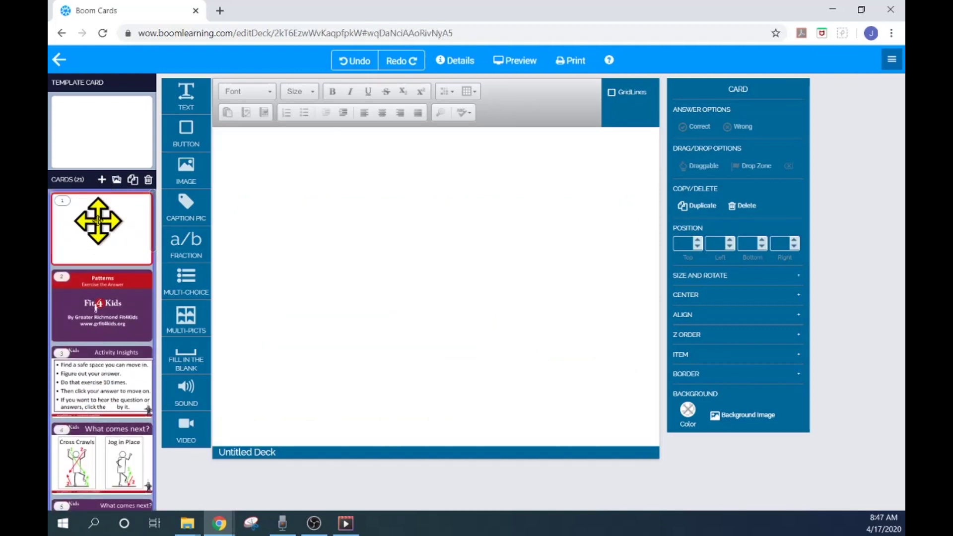
pyautogui.click(148, 179)
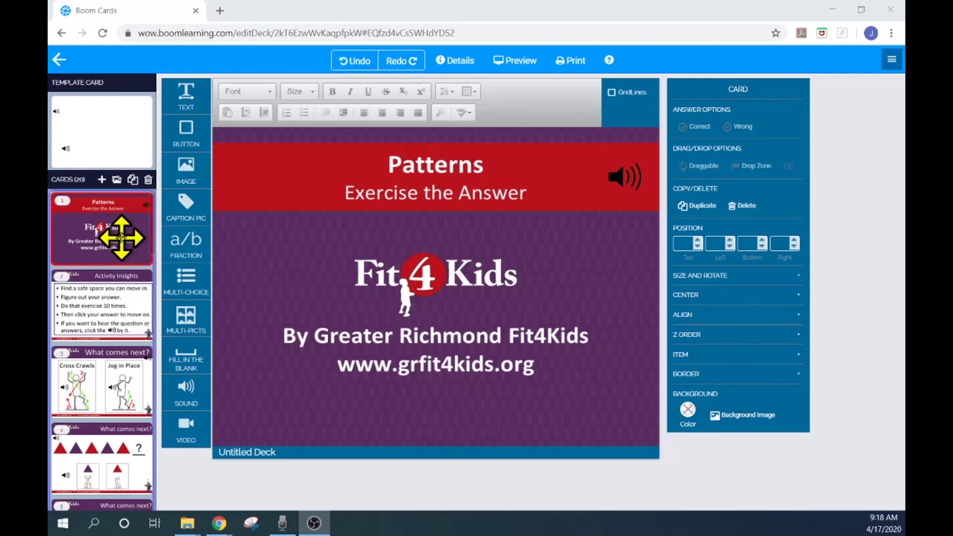
# Check cards 2–4: Activity Insights, What comes next?, and the triangle pattern card.
pyautogui.click(116, 232)
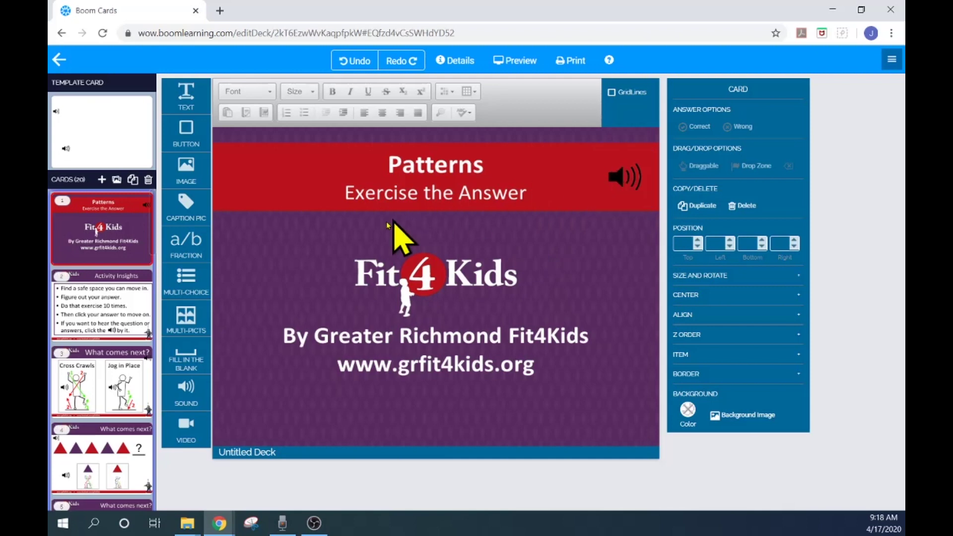
pyautogui.click(126, 315)
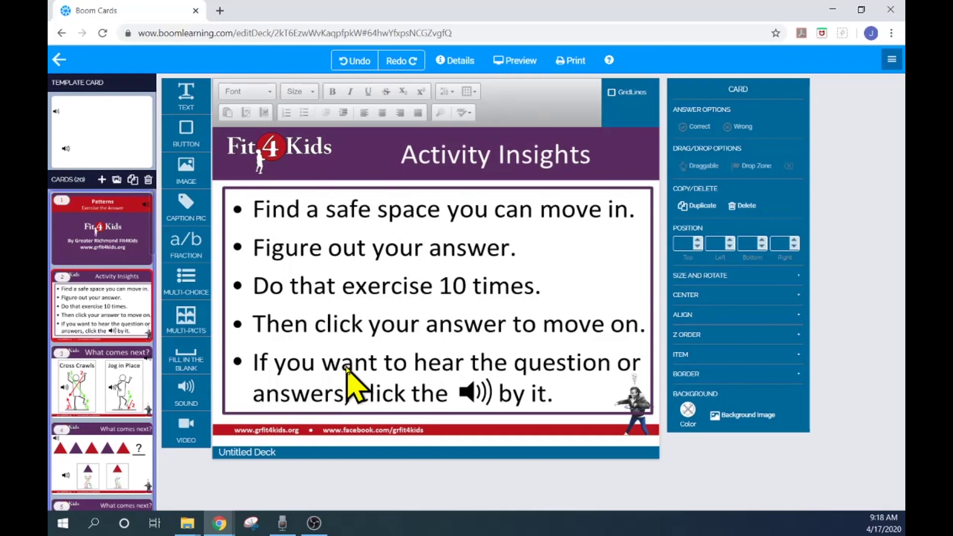
pyautogui.click(123, 371)
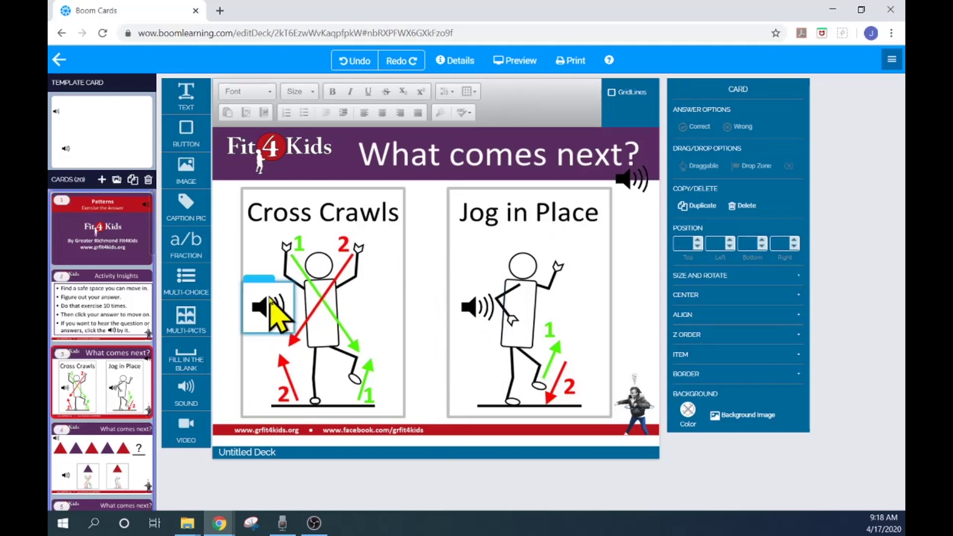
pyautogui.scroll(-2, 101, 387)
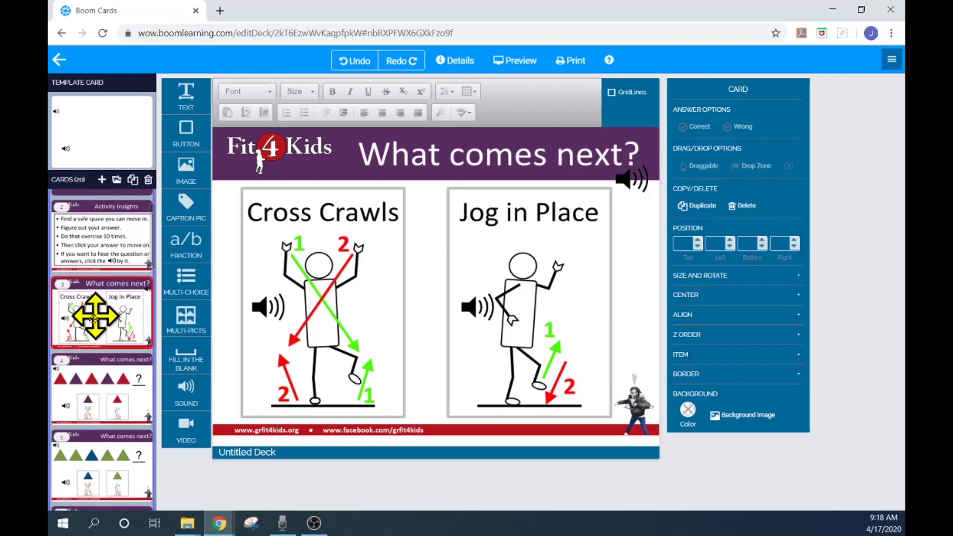
pyautogui.click(100, 394)
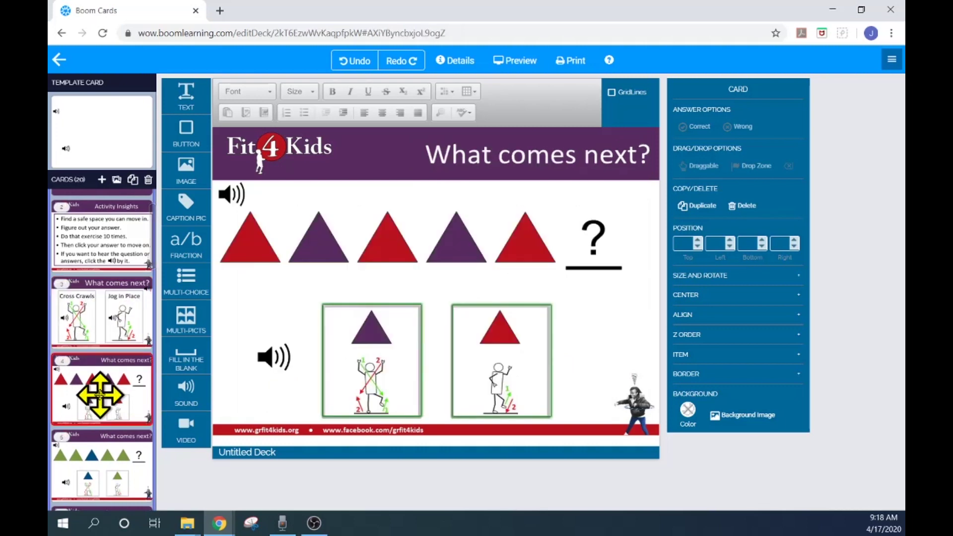